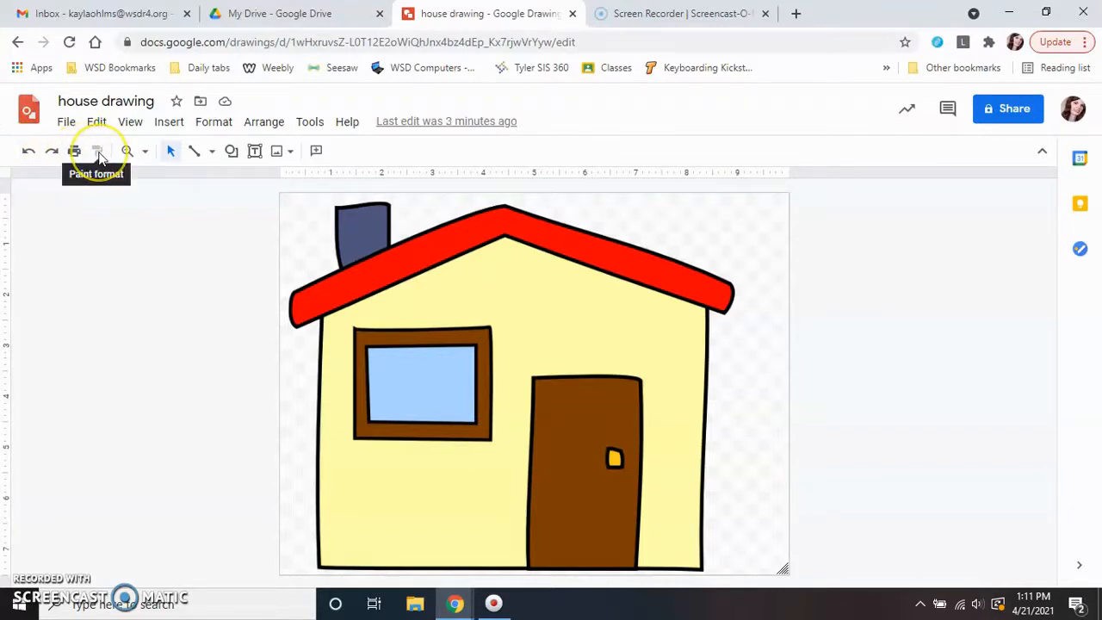
- Zoom in closely on the house's chimney so that its whole outline can be traced
left_click(136, 157)
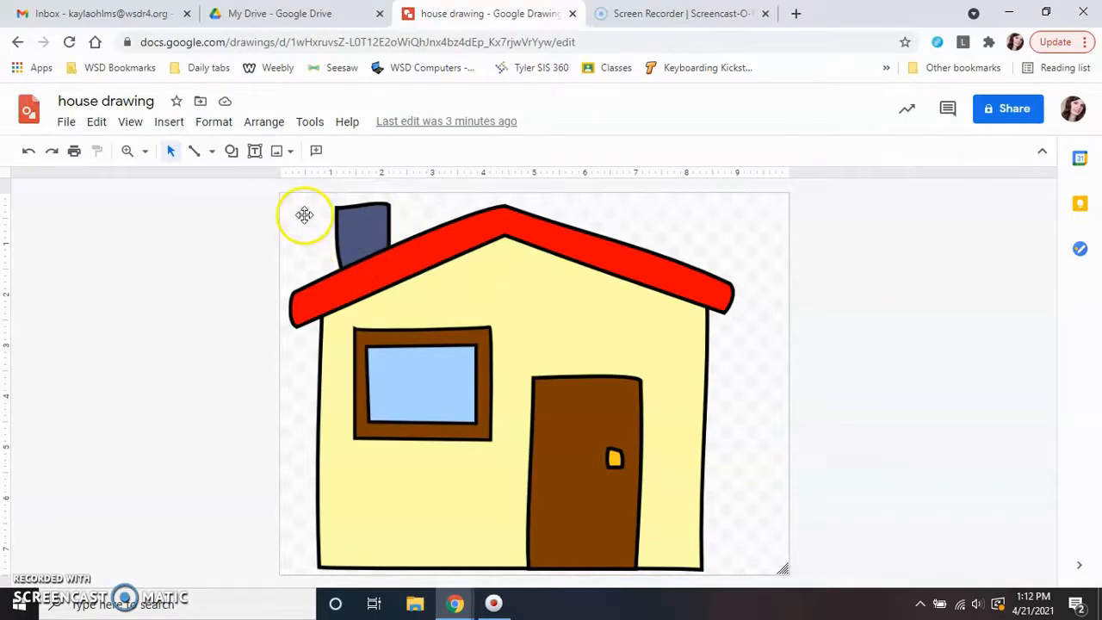
left_click(126, 154)
left_click(364, 217)
left_click(375, 238)
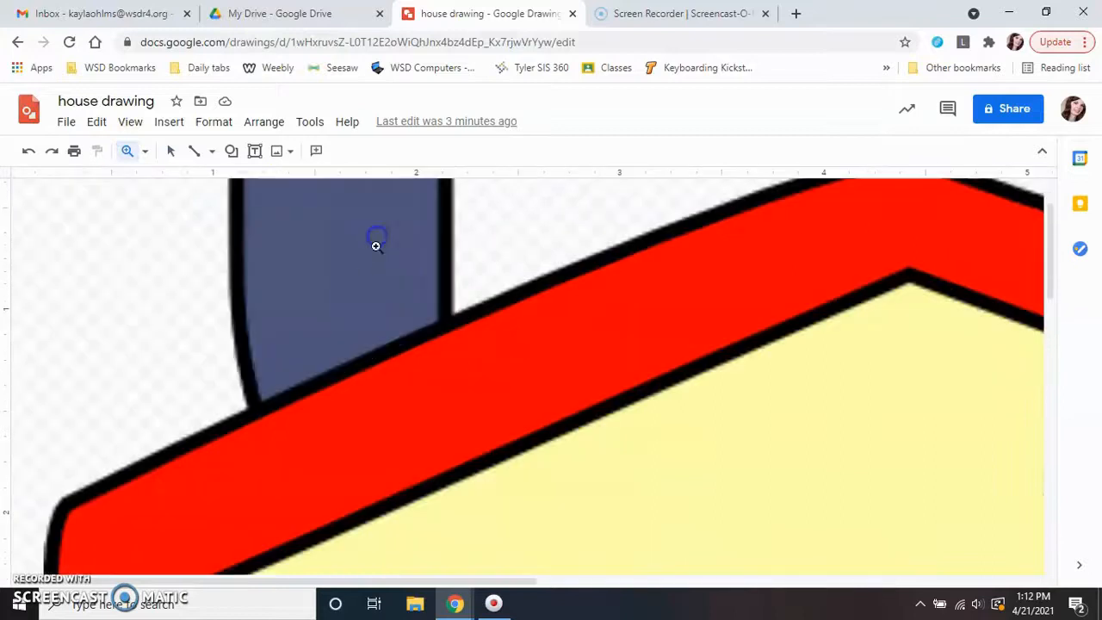
scroll(337, 297, "up", 2)
left_click(124, 153)
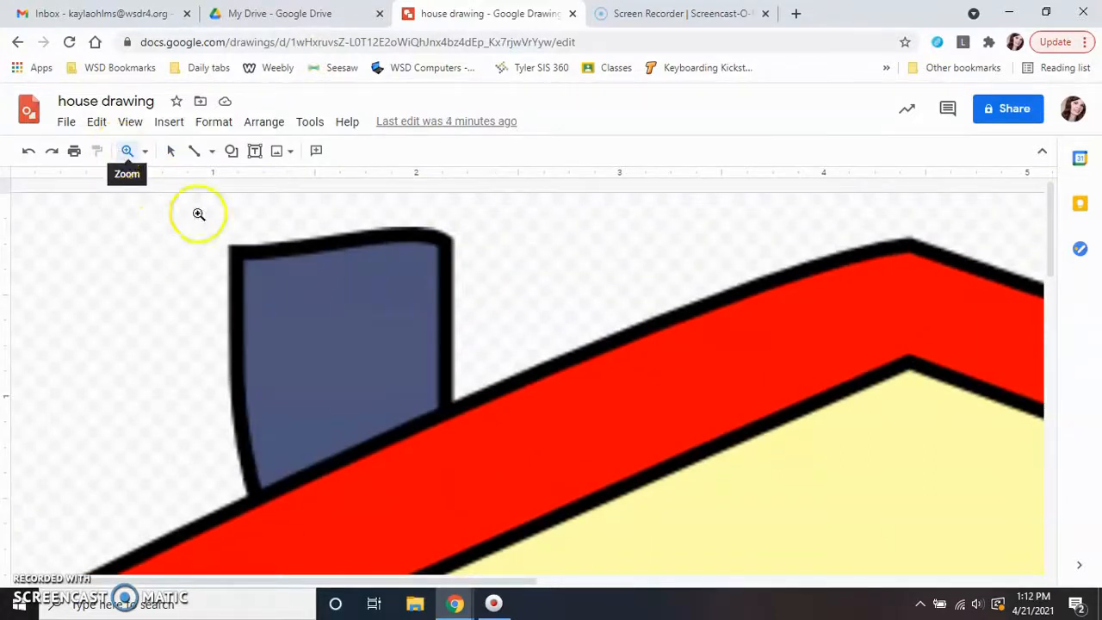
left_click(327, 335, "shift")
left_click(320, 333)
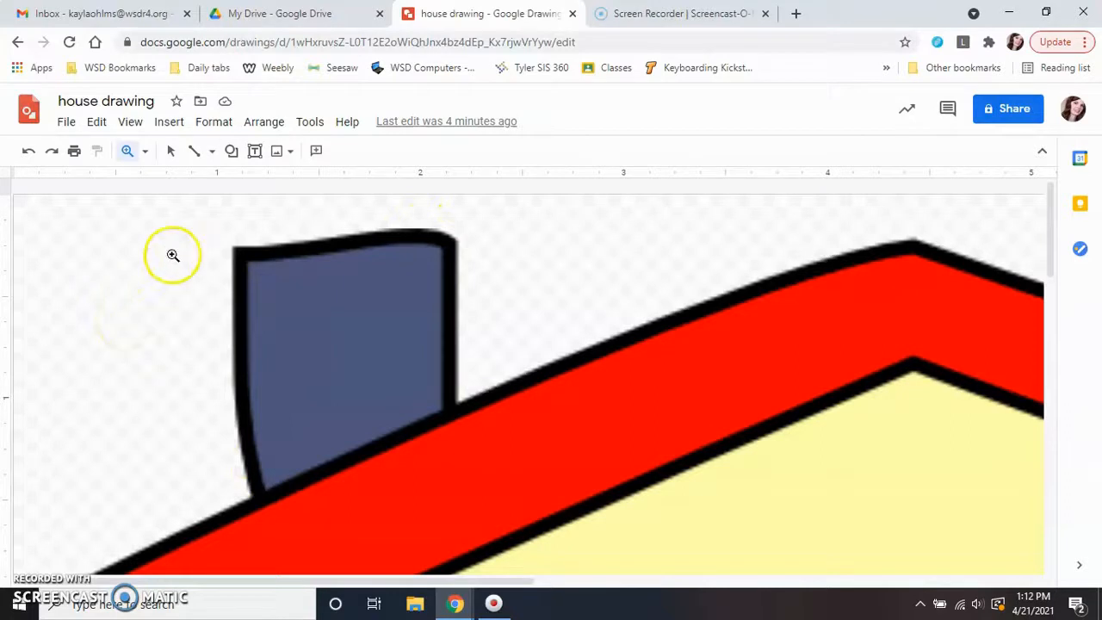
- Draw a closed five-corner practice shape with the Polyline tool in the empty area beside the chimney, and delete it
left_click(211, 159)
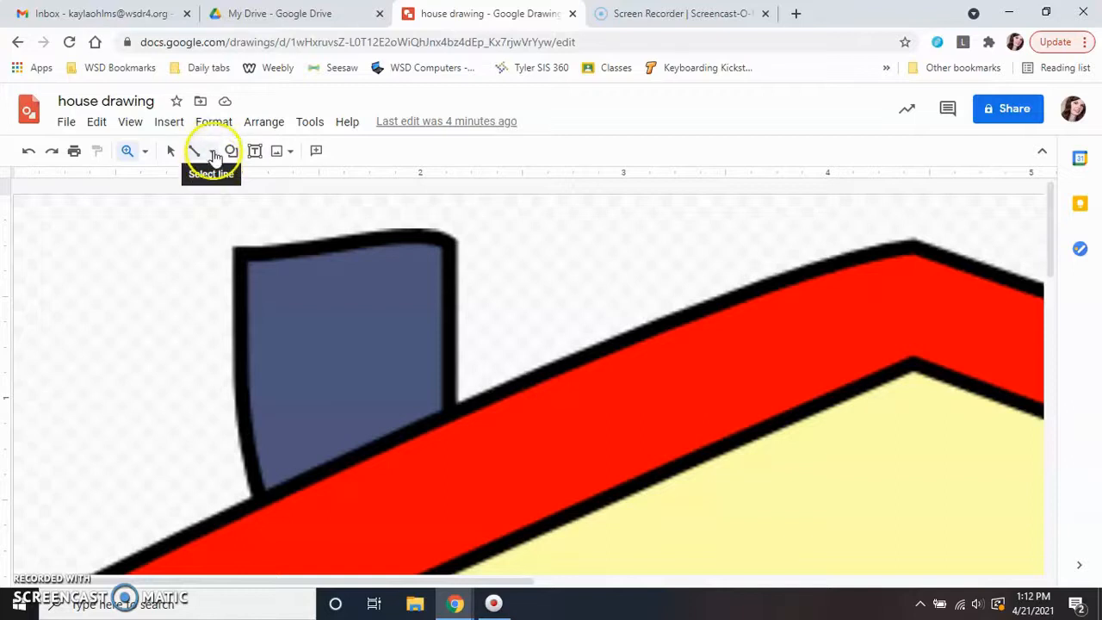
left_click(213, 155)
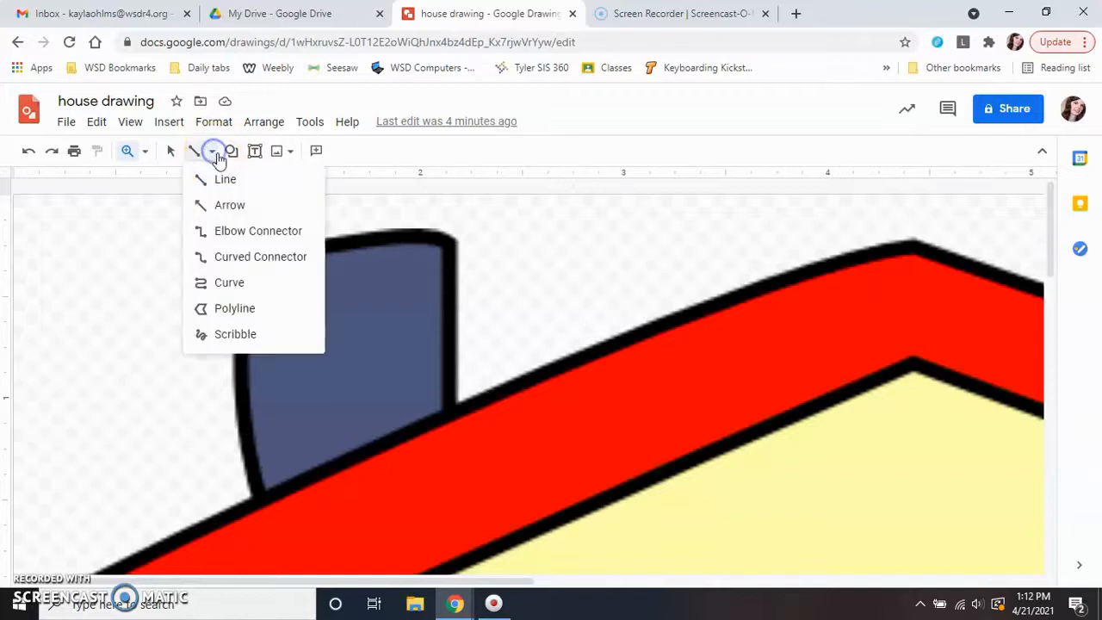
left_click(229, 311)
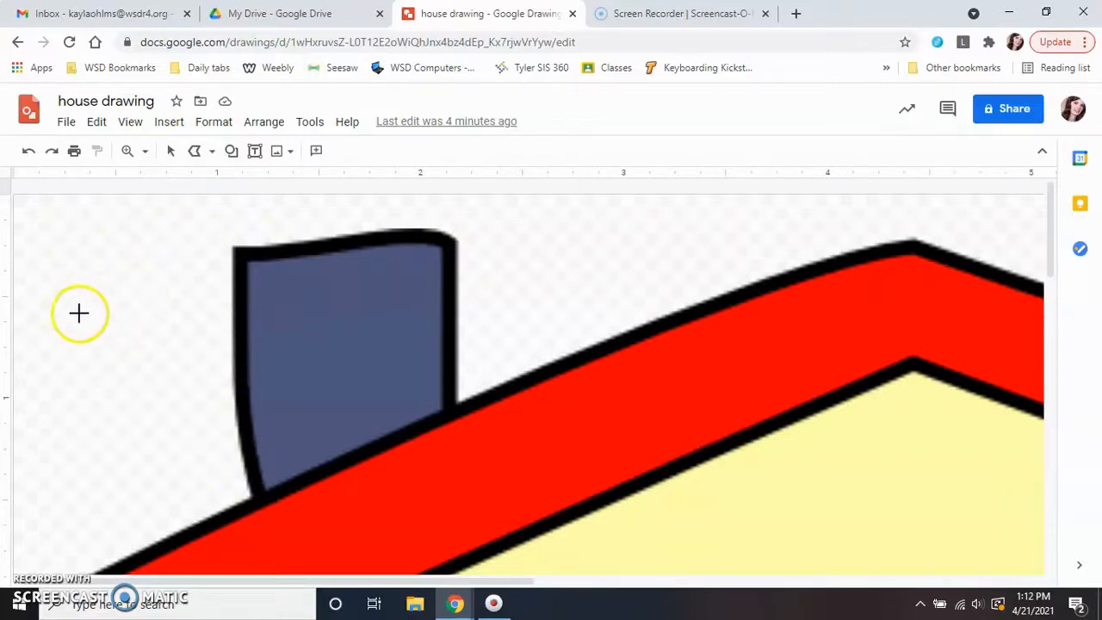
left_click_drag(84, 301, 101, 230)
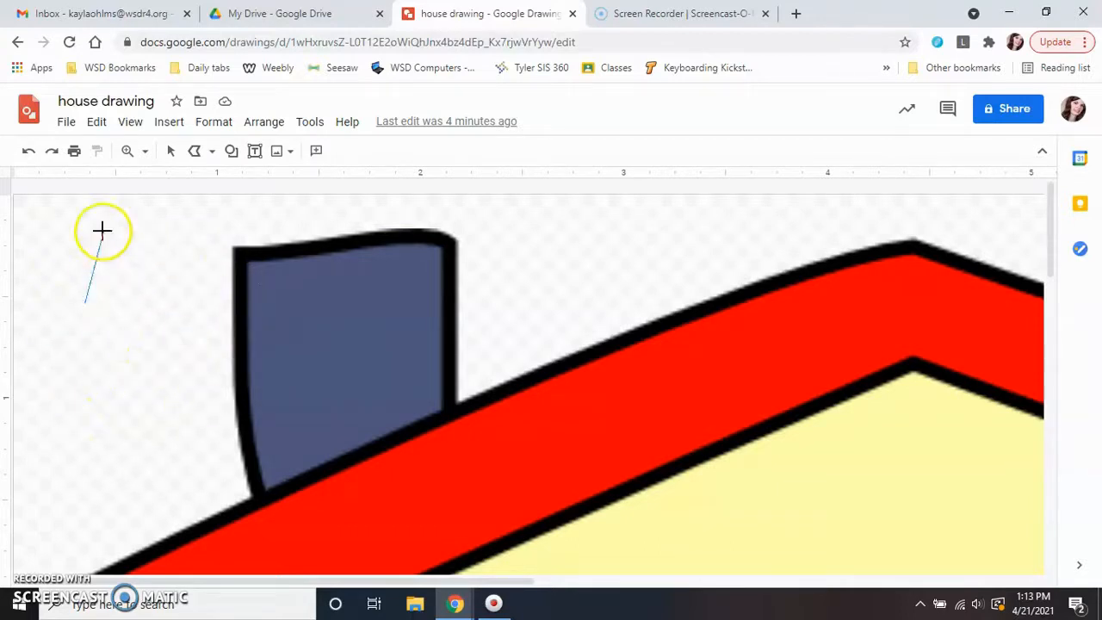
left_click(112, 247)
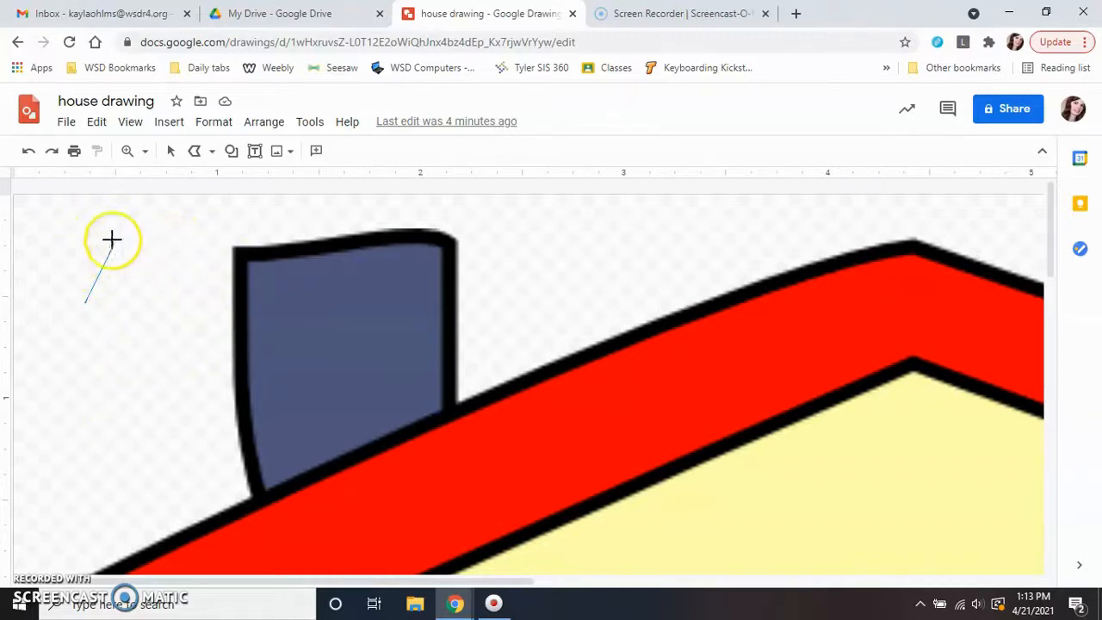
left_click(171, 355)
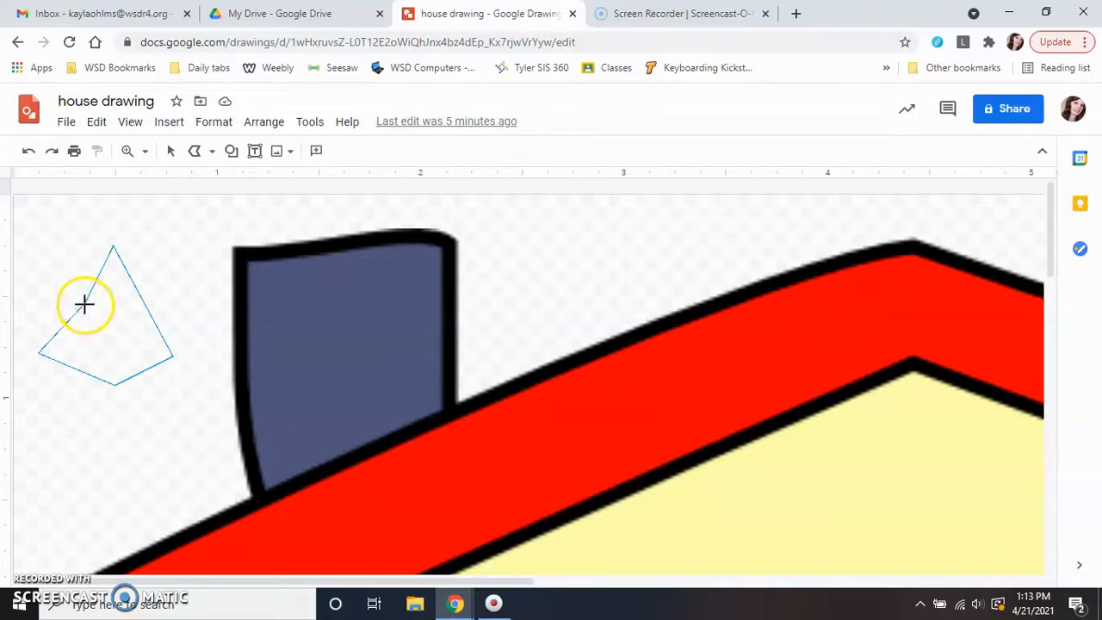
left_click(85, 304)
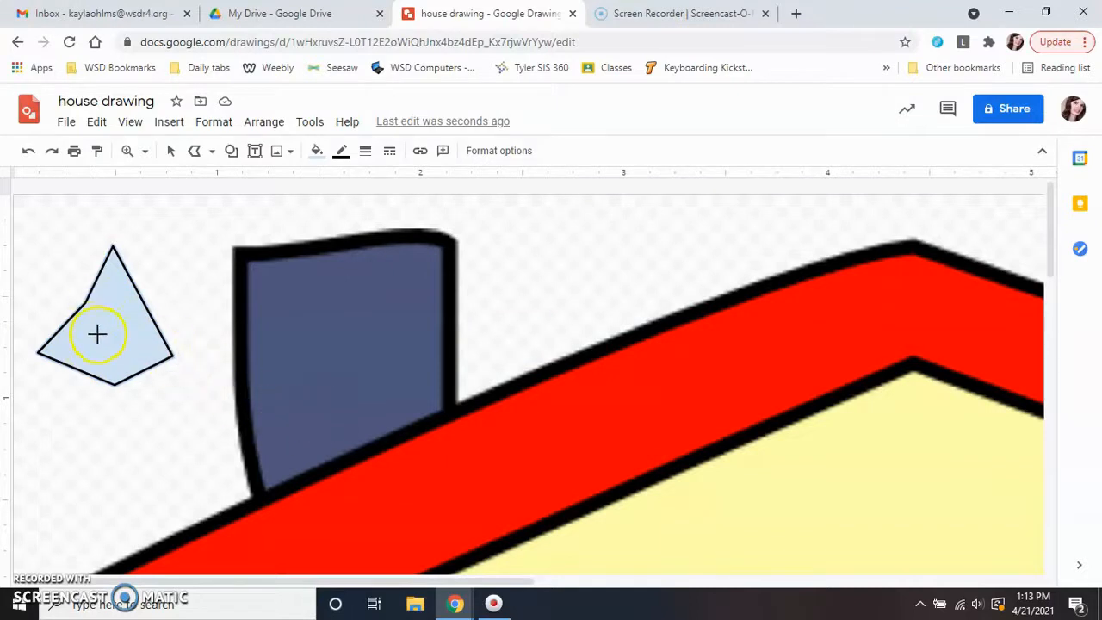
key("Delete")
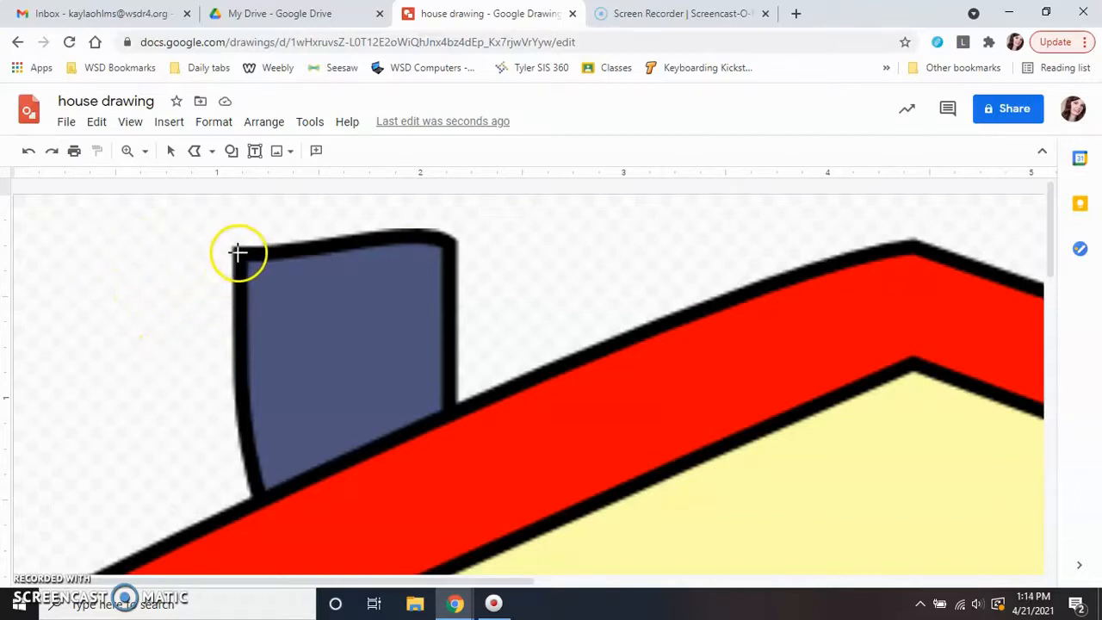
- Trace the chimney's entire outline with the polyline, closing the shape at its upper-left starting corner
mouse_move(265, 250)
left_mouse_down()
mouse_move(393, 229)
mouse_move(450, 241)
mouse_move(430, 229)
mouse_move(285, 249)
mouse_move(371, 231)
mouse_move(455, 238)
mouse_move(261, 248)
mouse_move(457, 244)
mouse_move(247, 254)
mouse_move(341, 246)
left_mouse_up()
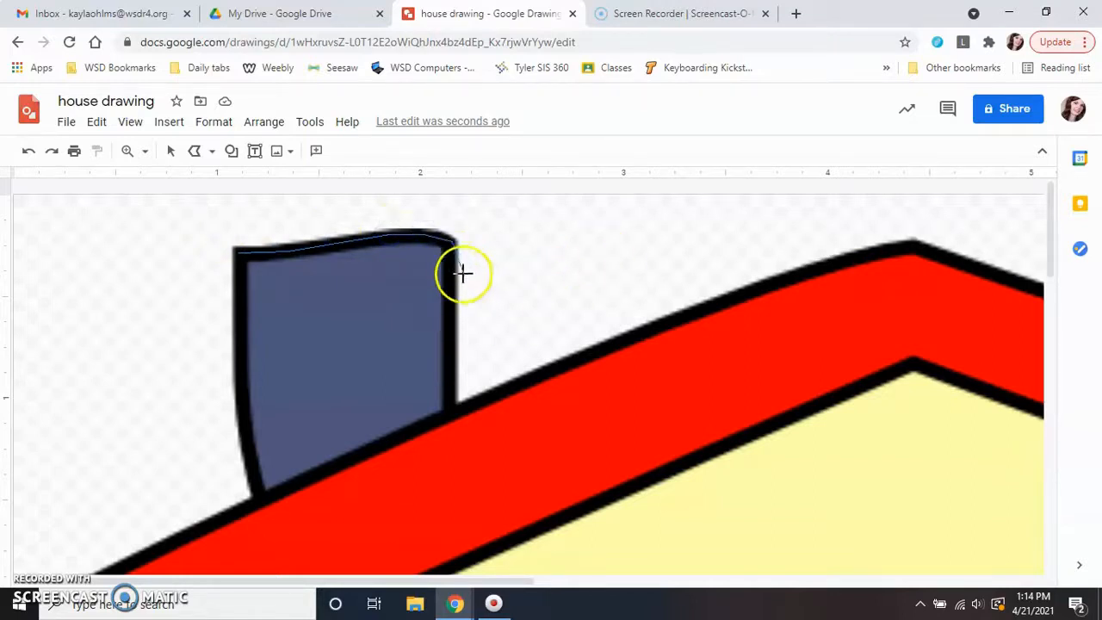
mouse_move(458, 237)
left_mouse_down()
mouse_move(460, 278)
mouse_move(449, 288)
mouse_move(450, 405)
left_mouse_up()
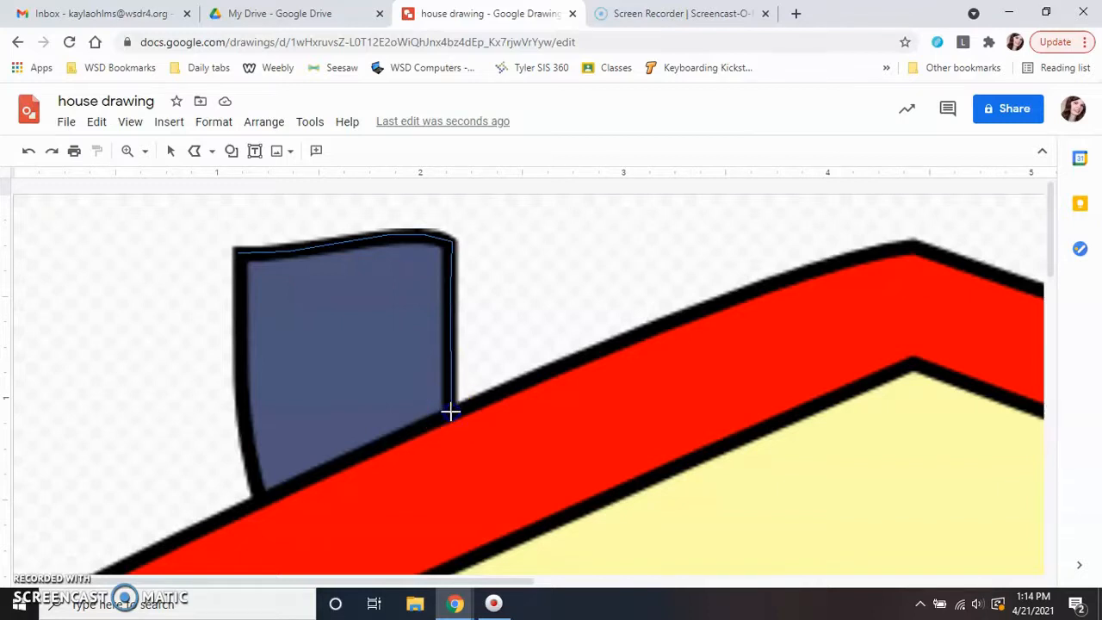
mouse_move(412, 442)
left_mouse_down()
mouse_move(334, 453)
mouse_move(260, 498)
left_mouse_up()
left_click_drag(250, 465, 246, 428)
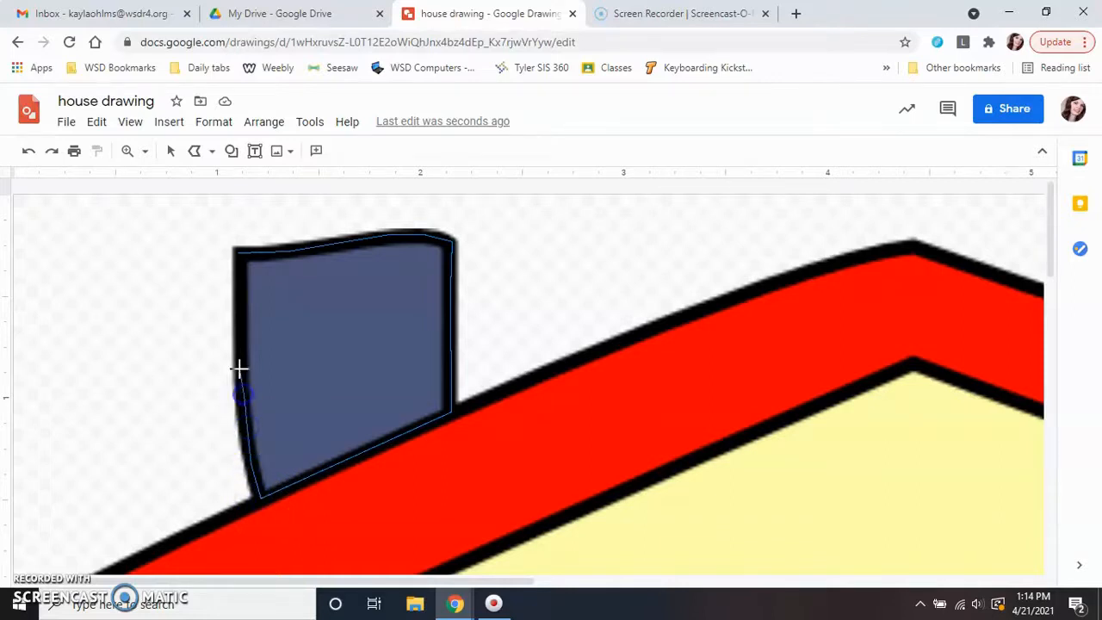
left_click_drag(240, 322, 238, 251)
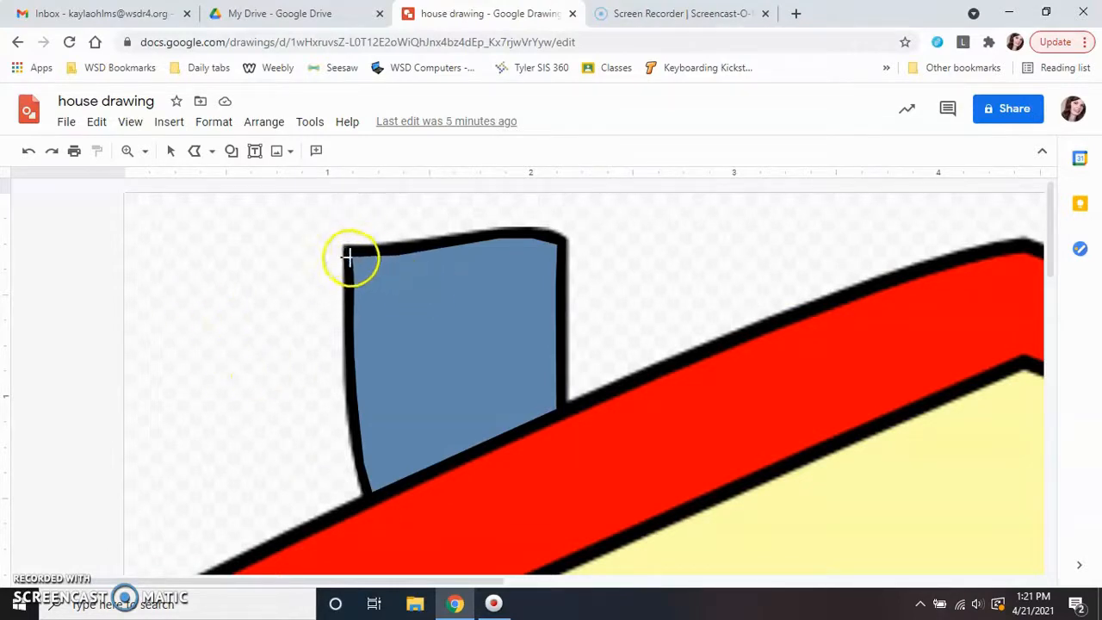
- Trace only the chimney's top and right edges with the Polyline tool, ending it as an open line at the roof
left_click(211, 153)
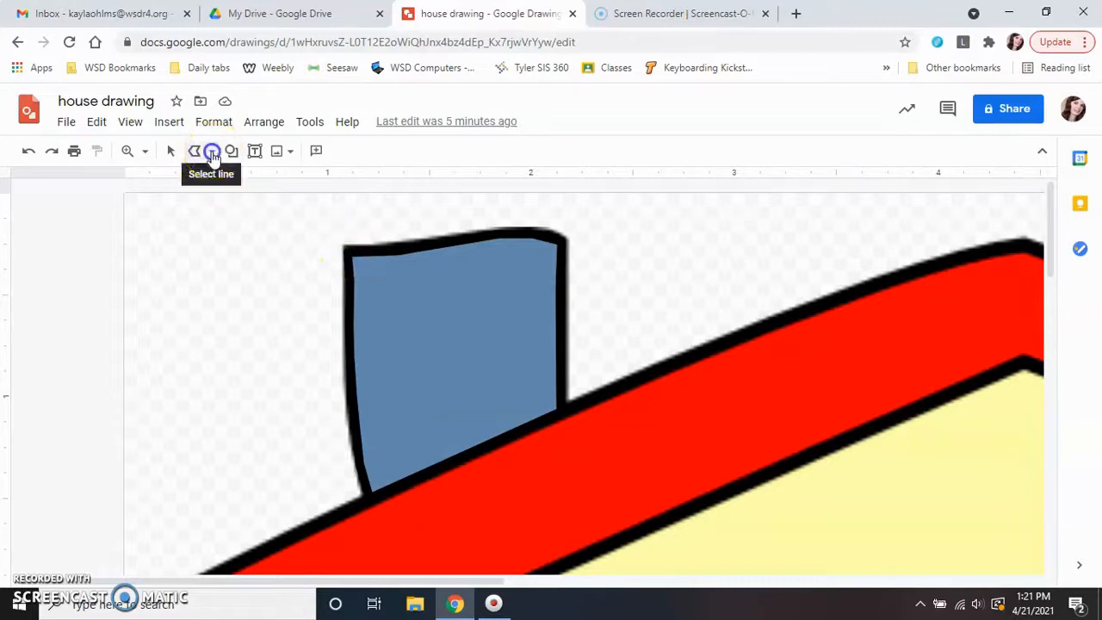
left_click(239, 312)
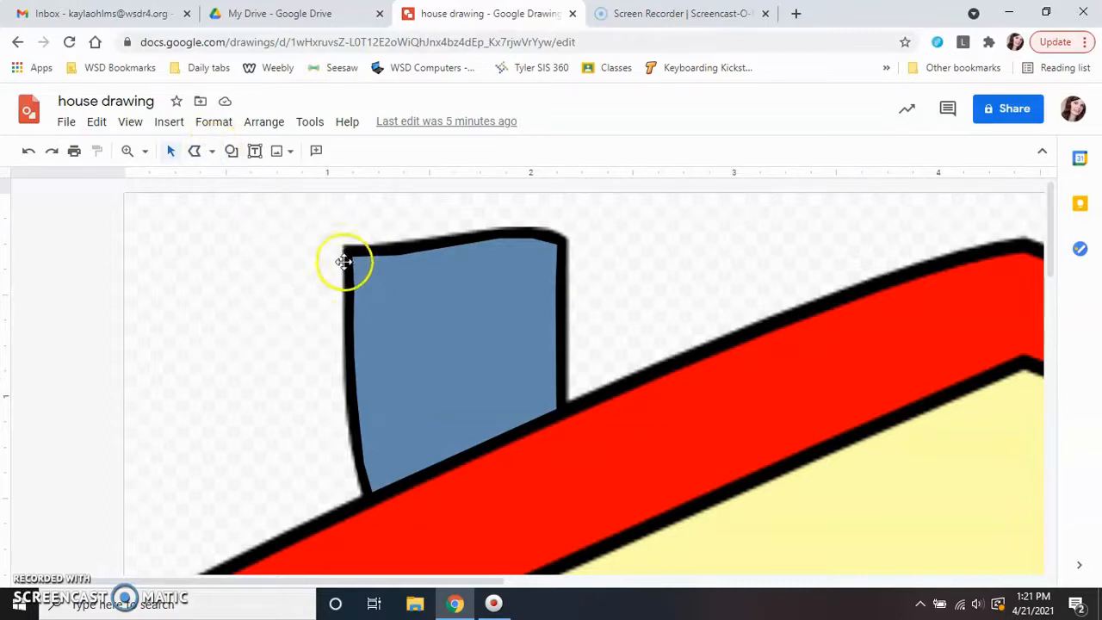
left_click(194, 151)
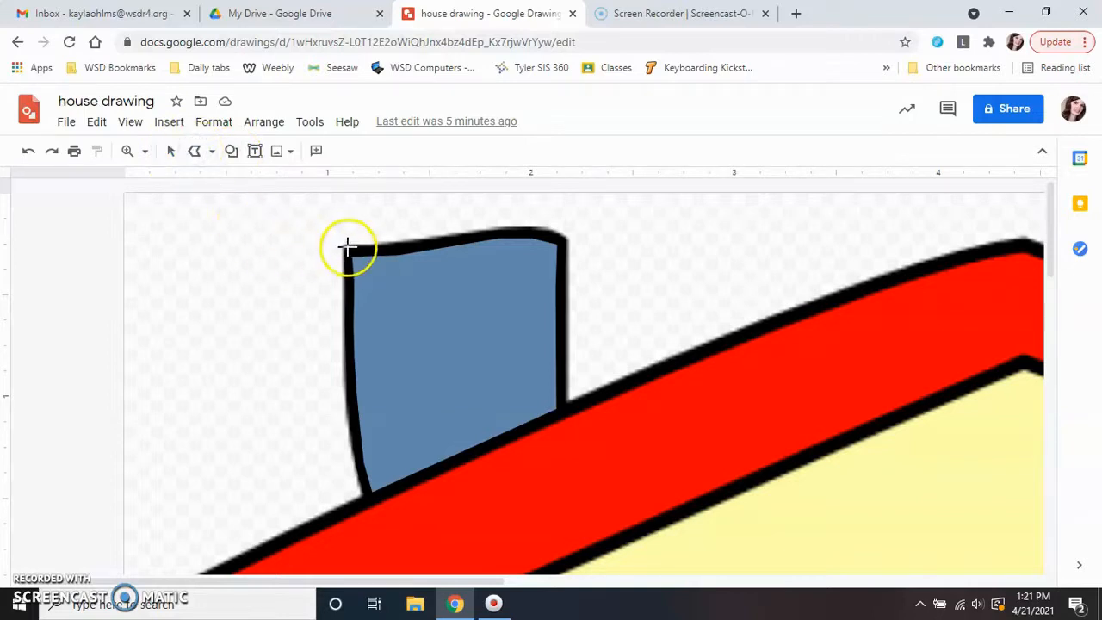
left_click_drag(373, 251, 389, 249)
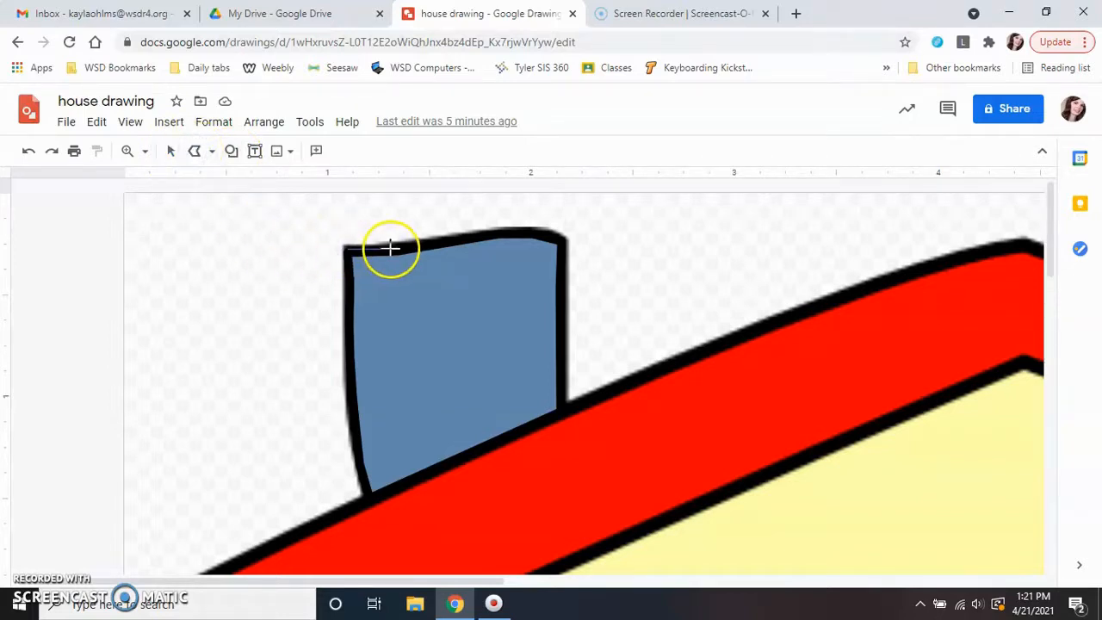
left_click(458, 238)
left_click(524, 231)
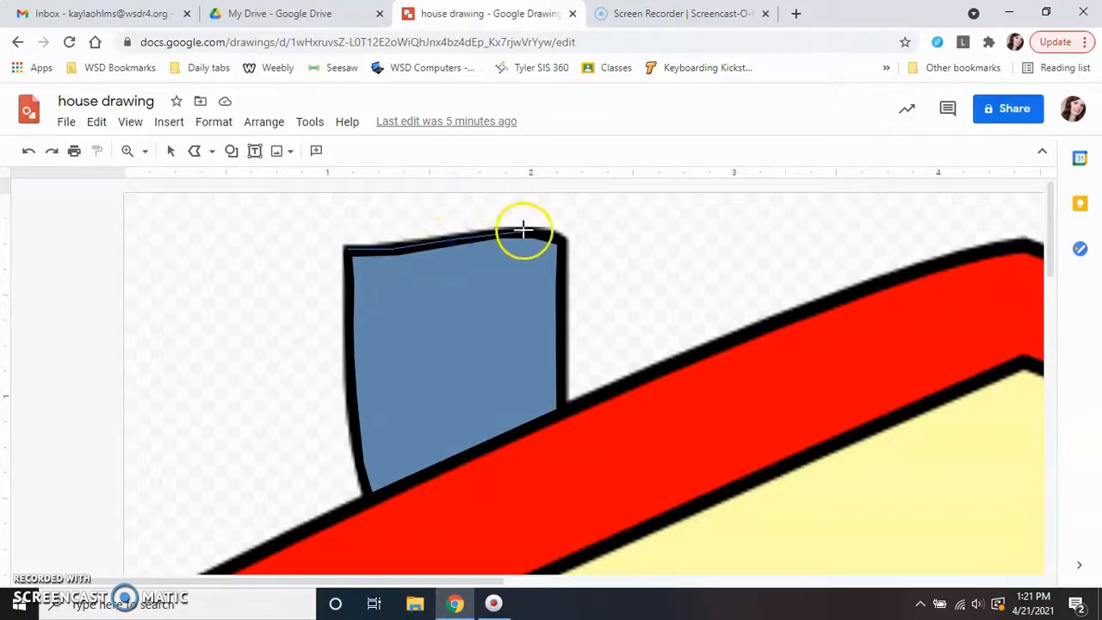
left_click(565, 240)
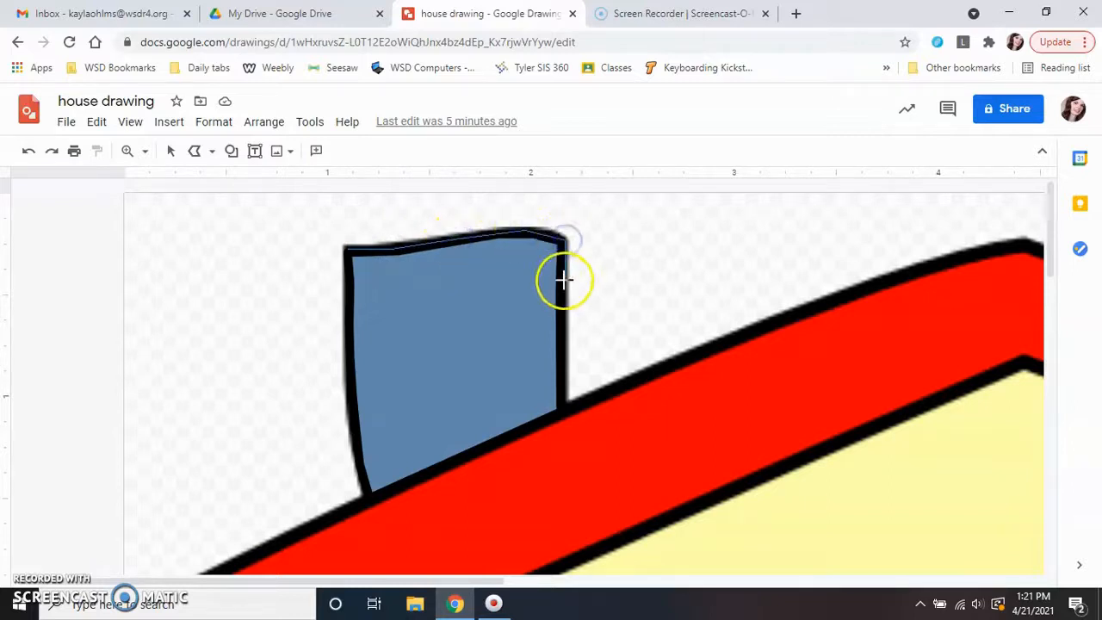
left_click(563, 389)
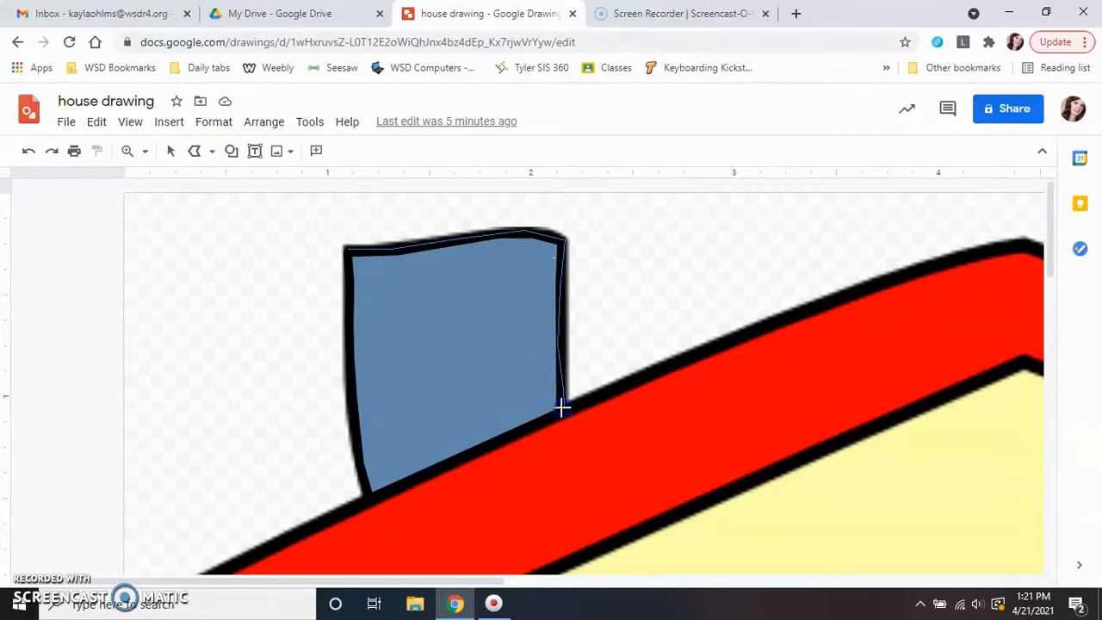
double_click(560, 408)
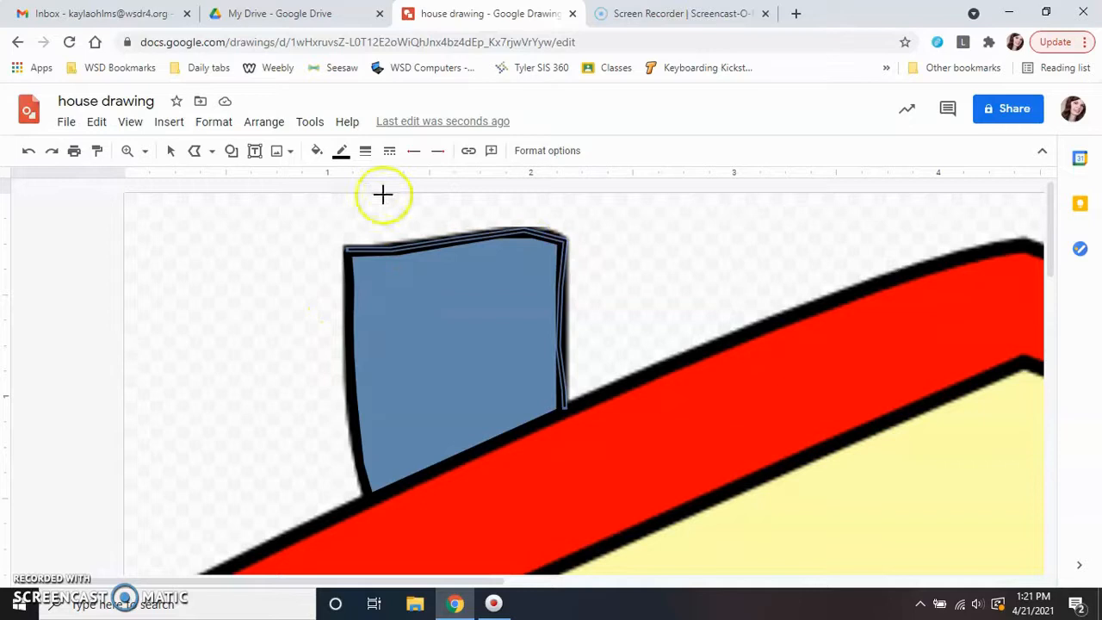
- Move the open polyline off the chimney into the empty area to its left
left_click(171, 152)
left_click(562, 235)
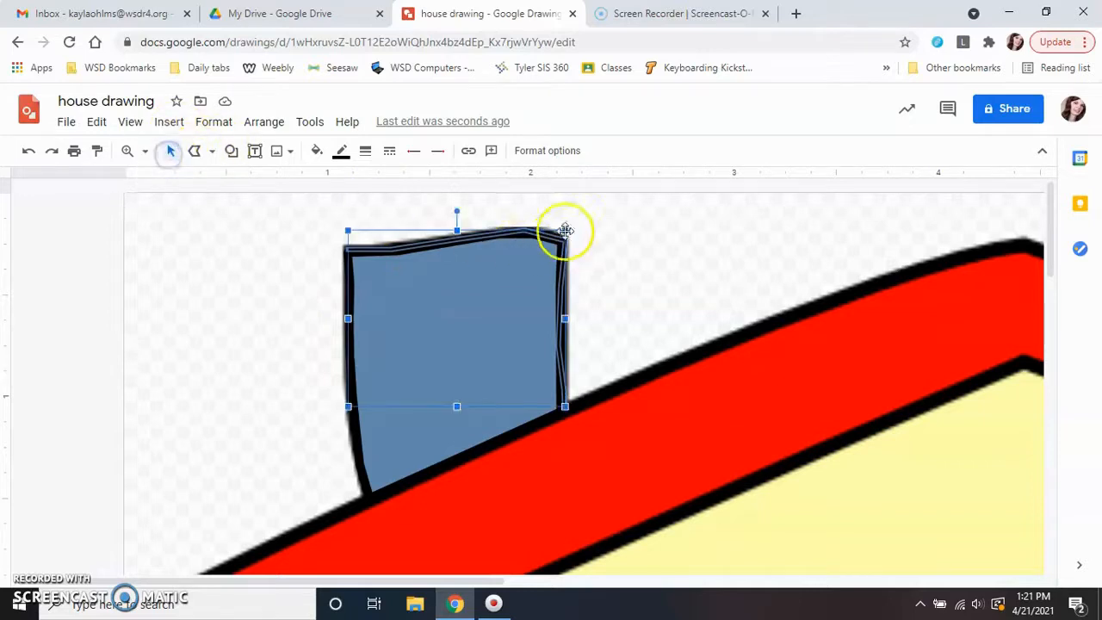
left_click_drag(555, 236, 310, 317)
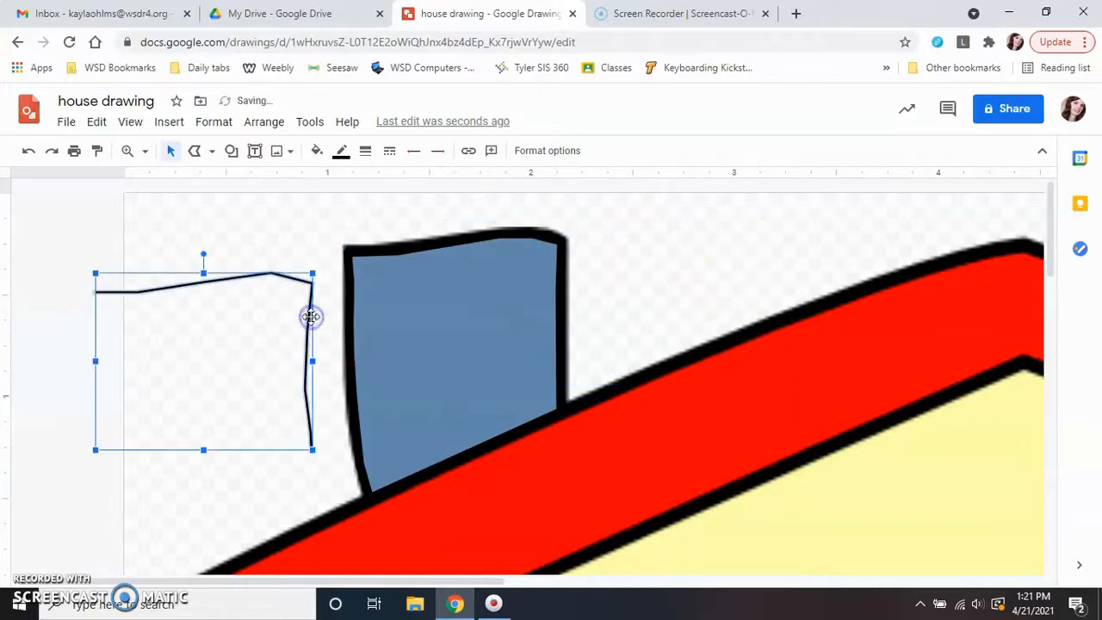
- Check the open polyline by selecting and deselecting it, and delete it from the drawing
left_click(234, 509)
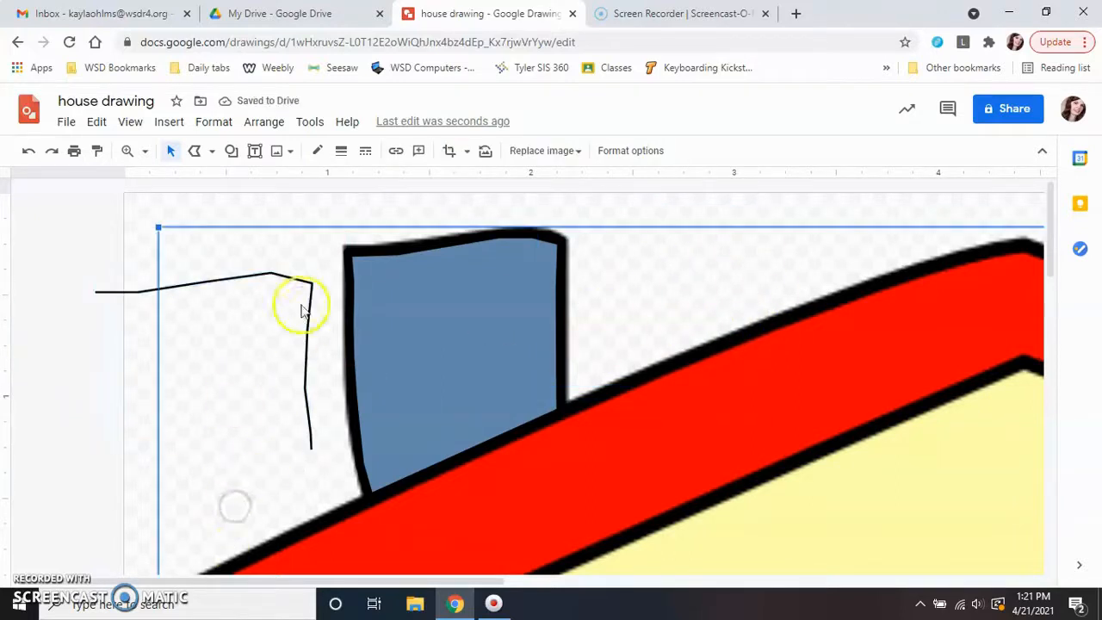
left_click(115, 289)
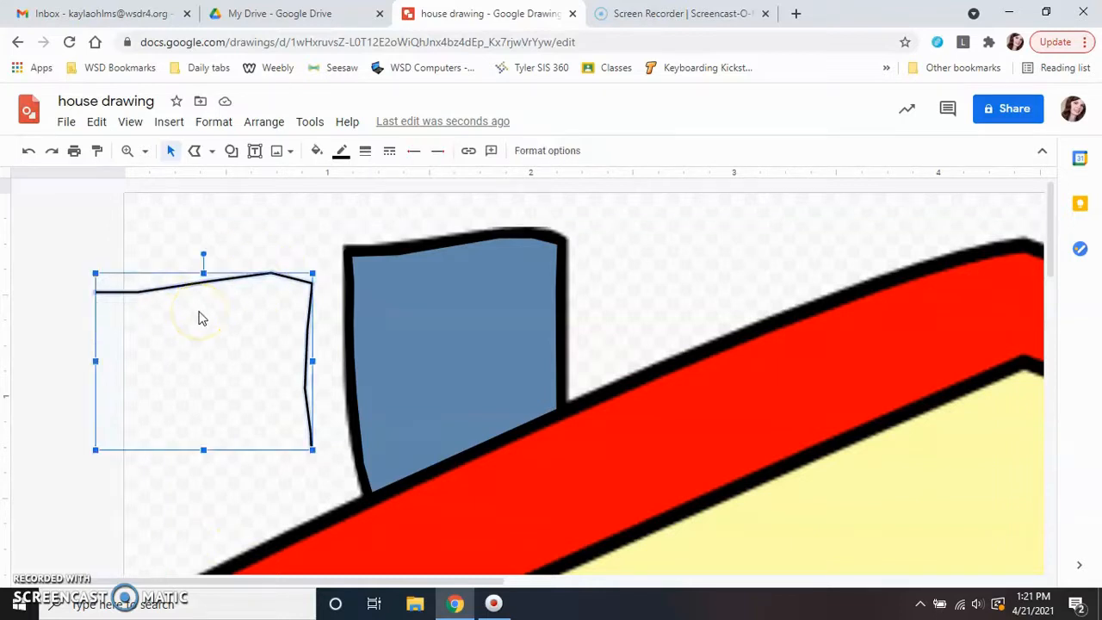
left_click(102, 223)
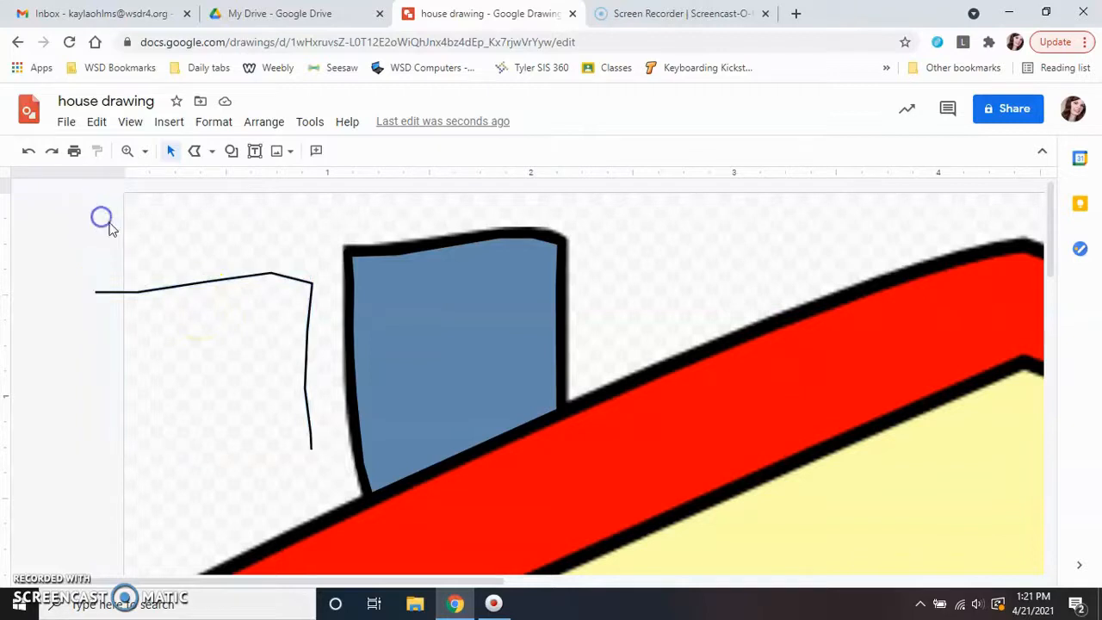
left_click(305, 359)
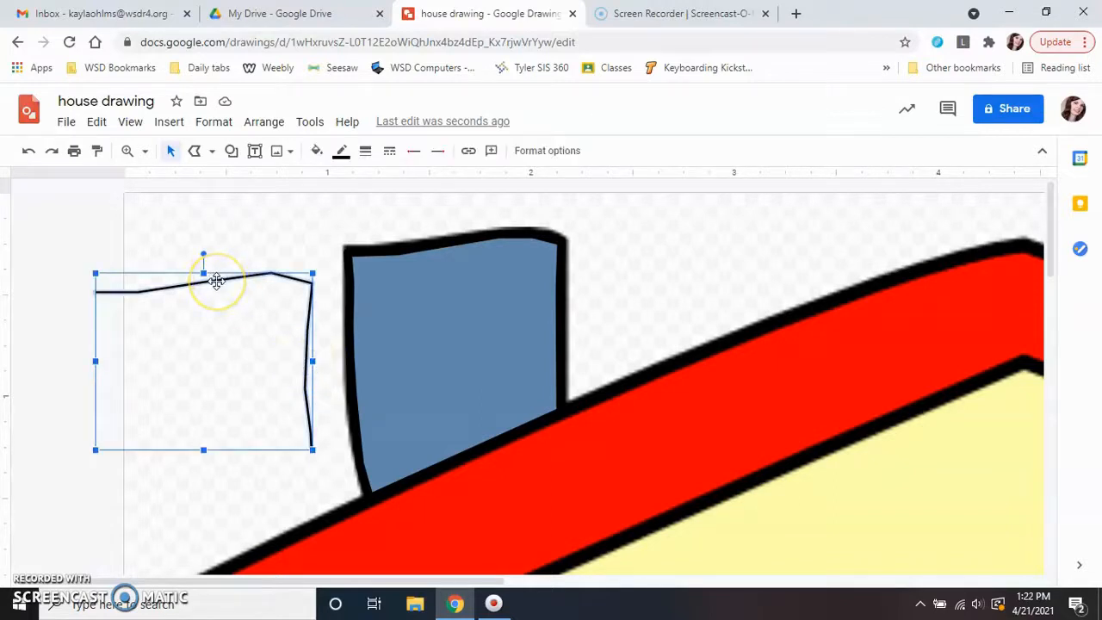
left_click(70, 357)
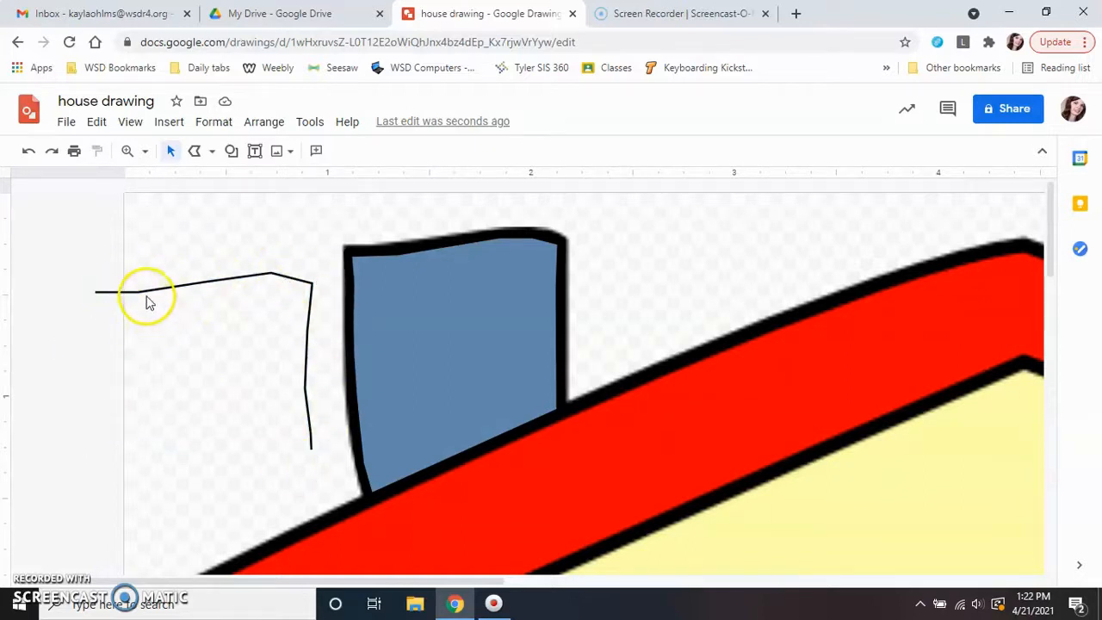
left_click(143, 291)
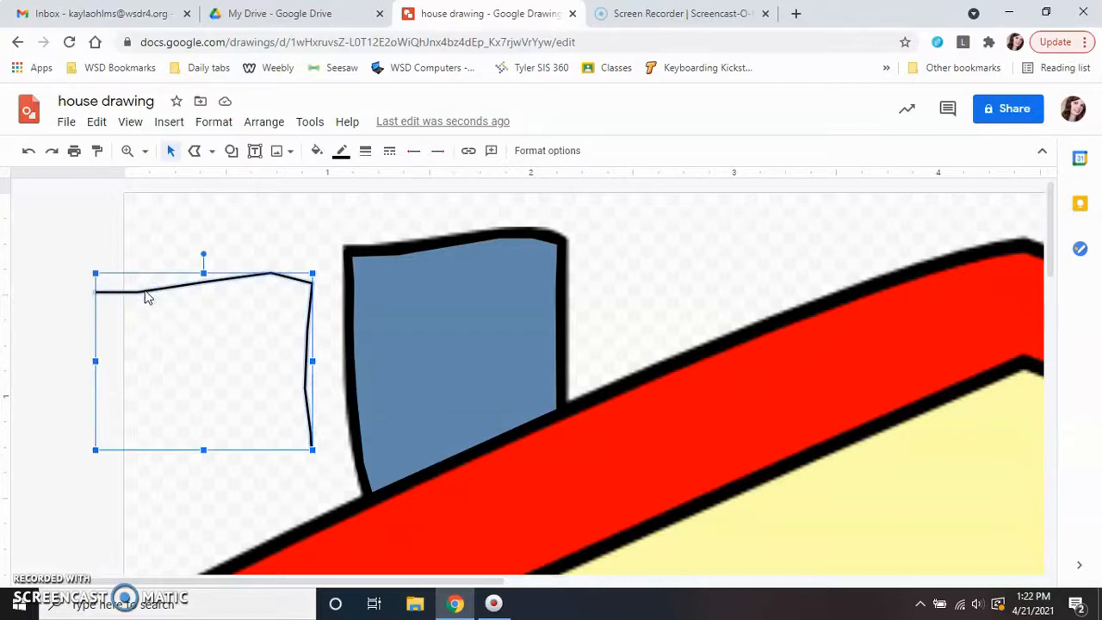
key("Delete")
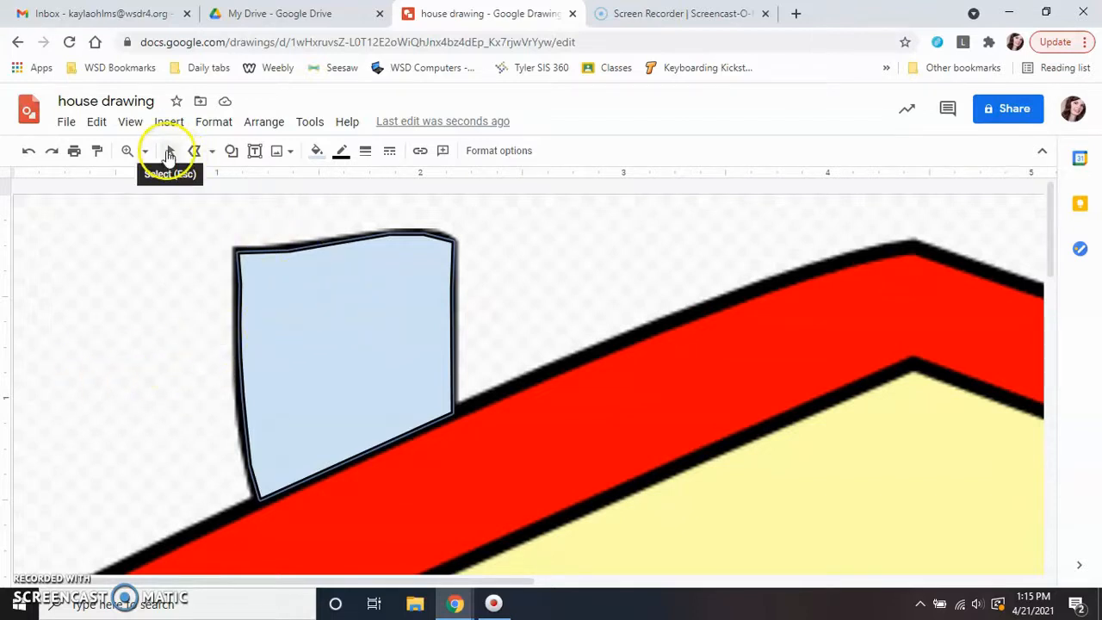
- Move the closed chimney shape partly off the chimney, into the empty area to its left
left_click(169, 153)
left_click_drag(354, 332, 215, 364)
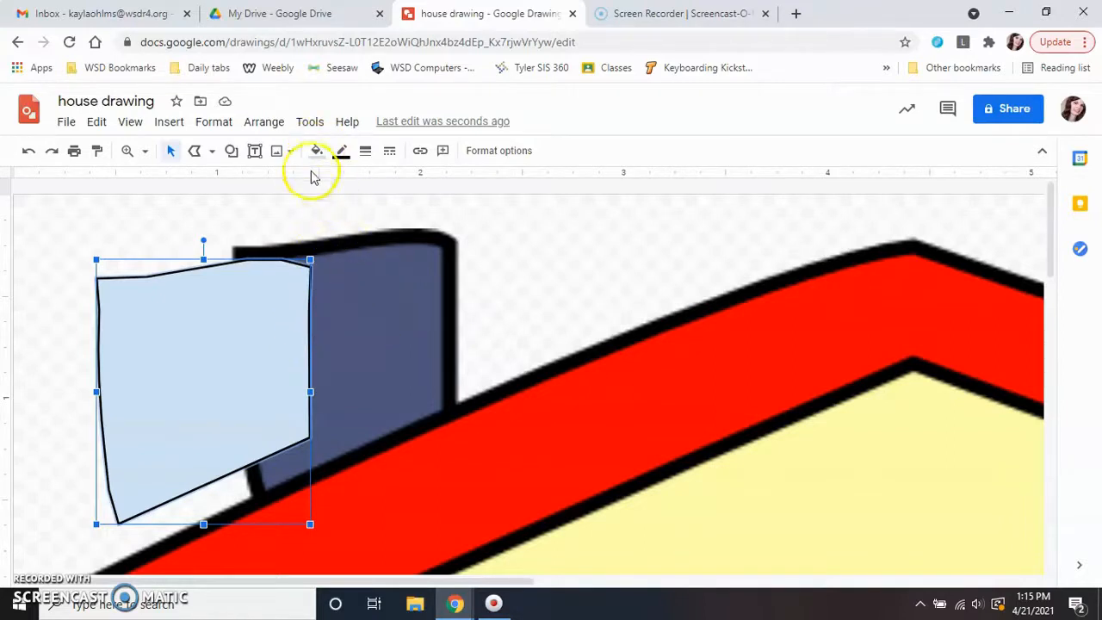
- Try several dark blue preset fill colours on the chimney shape
left_click(316, 153)
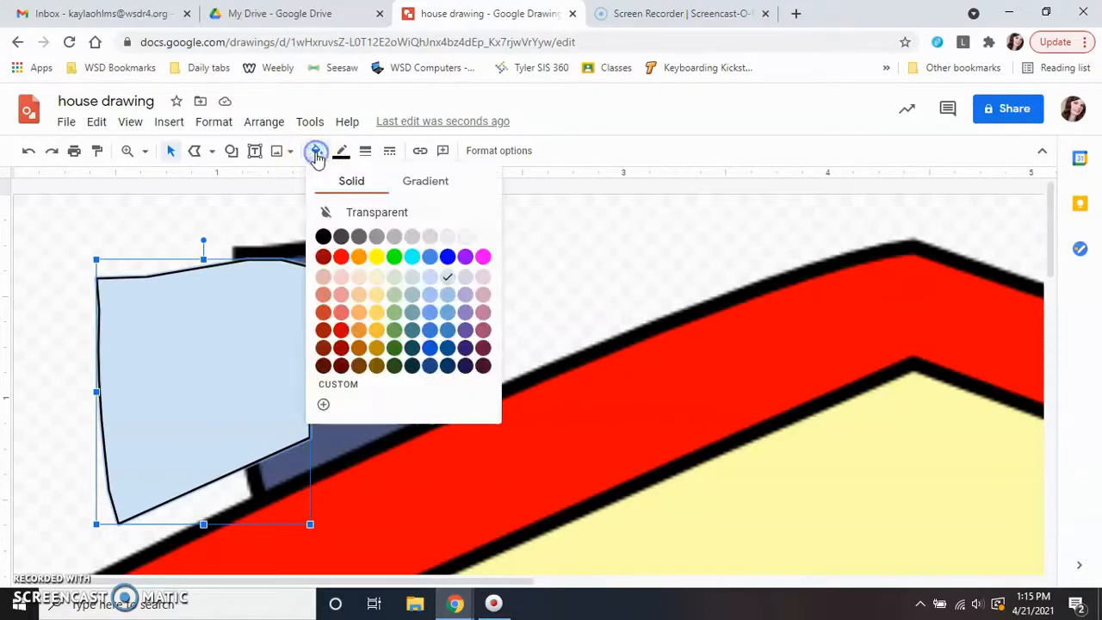
left_click(430, 366)
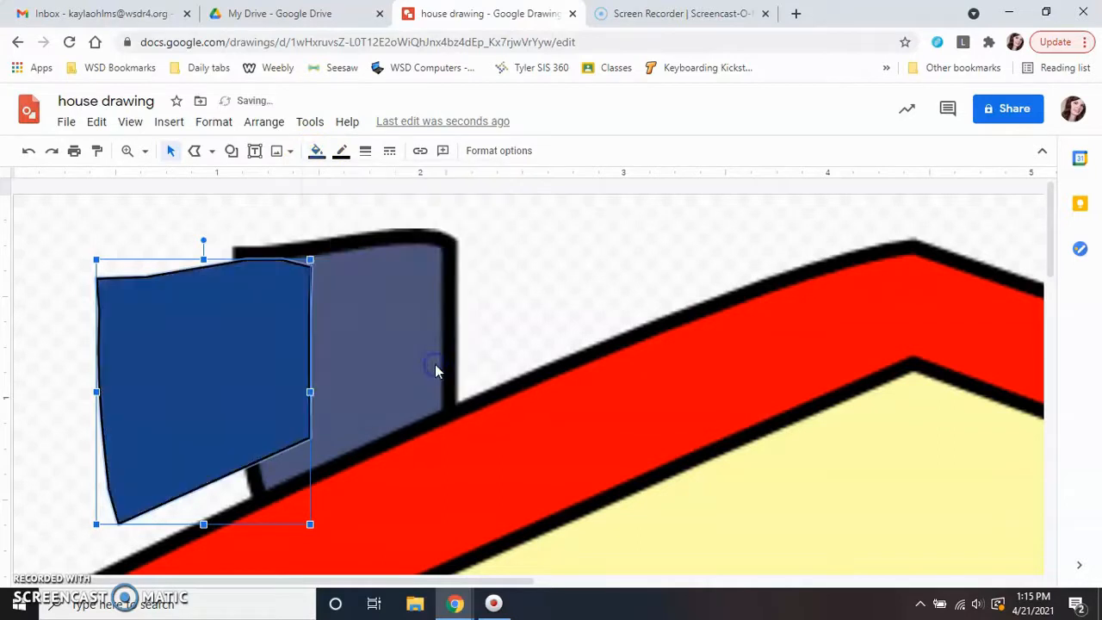
left_click(316, 152)
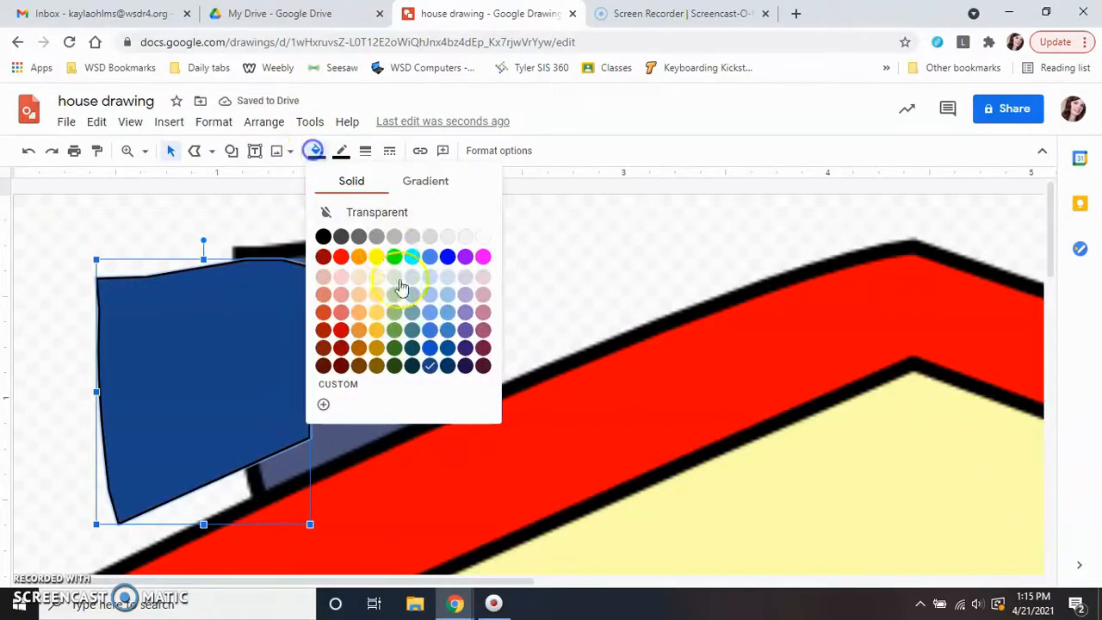
left_click(448, 350)
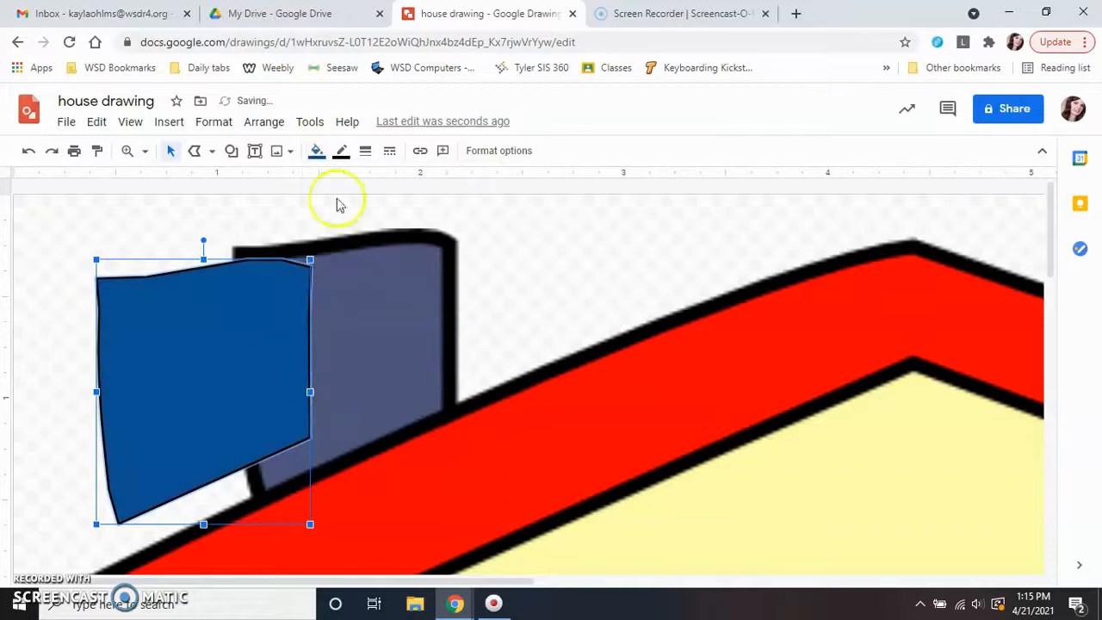
left_click(316, 151)
left_click(435, 367)
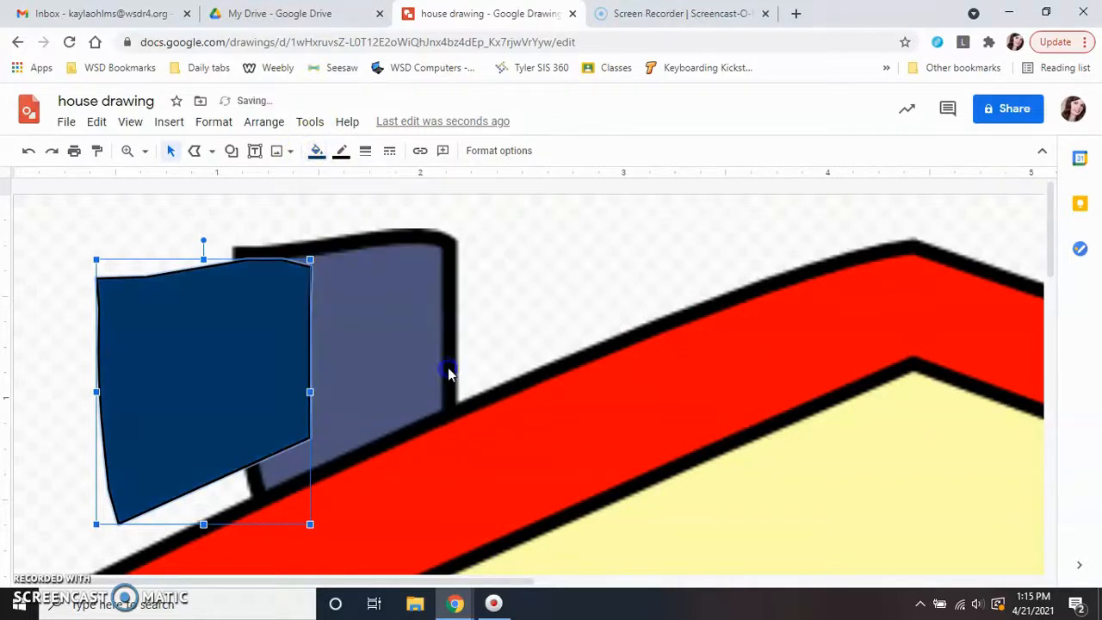
- Fill the chimney shape with a custom muted grey-blue and deselect the shape
left_click(316, 151)
left_click(353, 385)
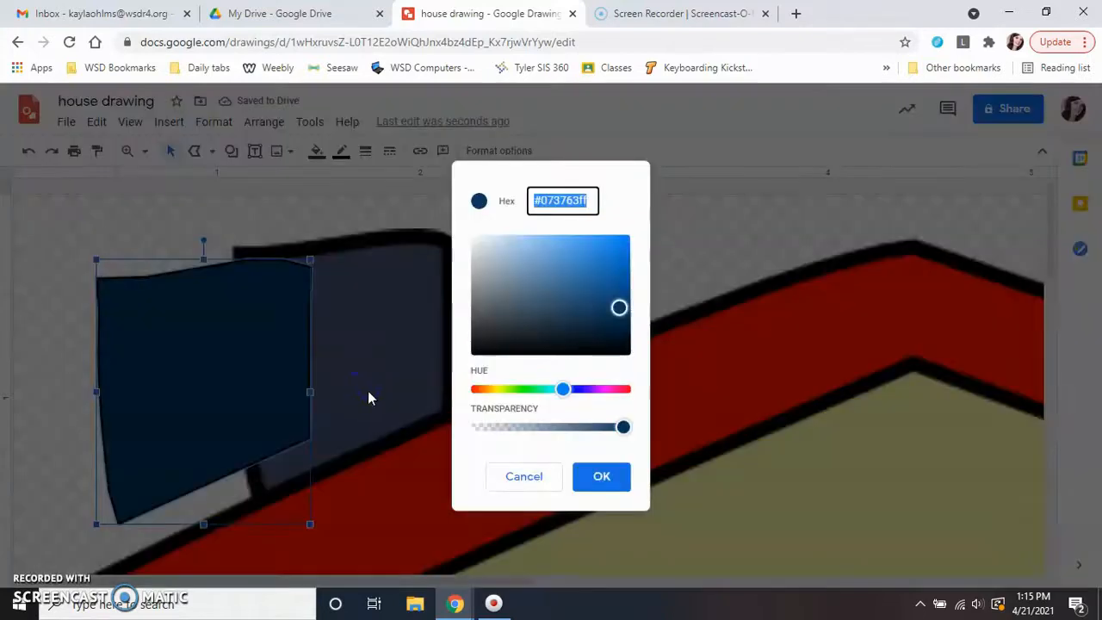
left_click(615, 307)
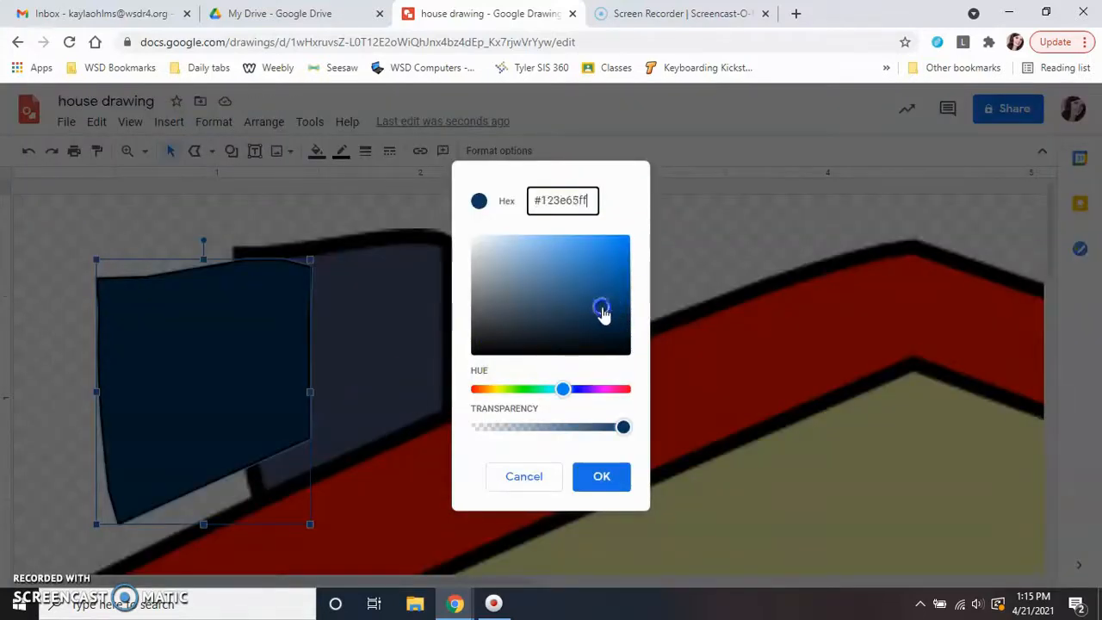
left_click_drag(562, 316, 543, 290)
left_click(602, 476)
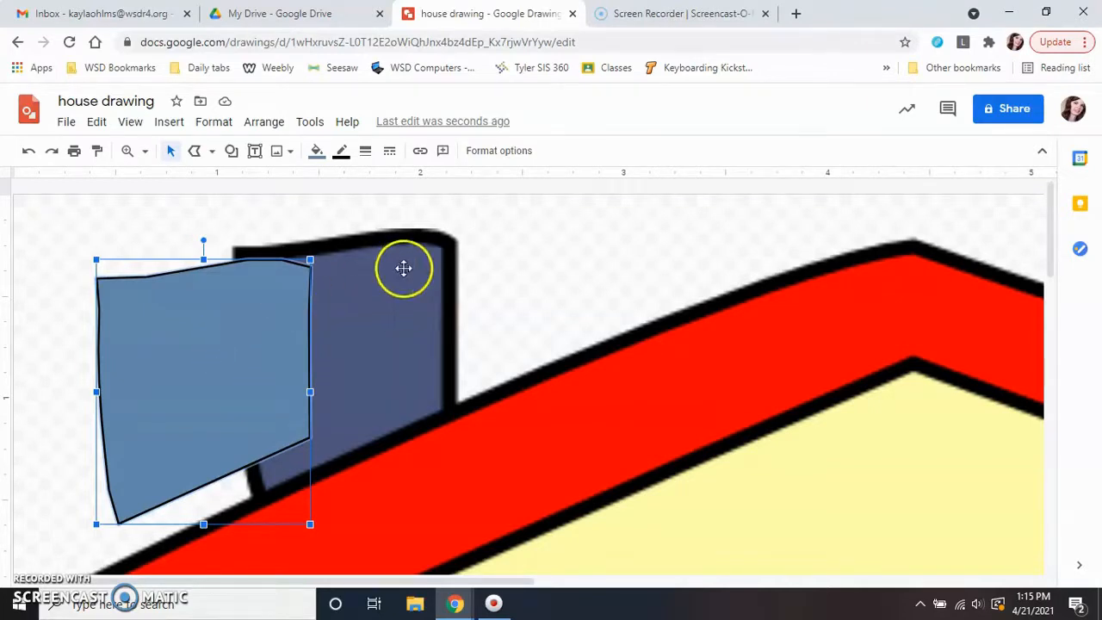
left_click(513, 291)
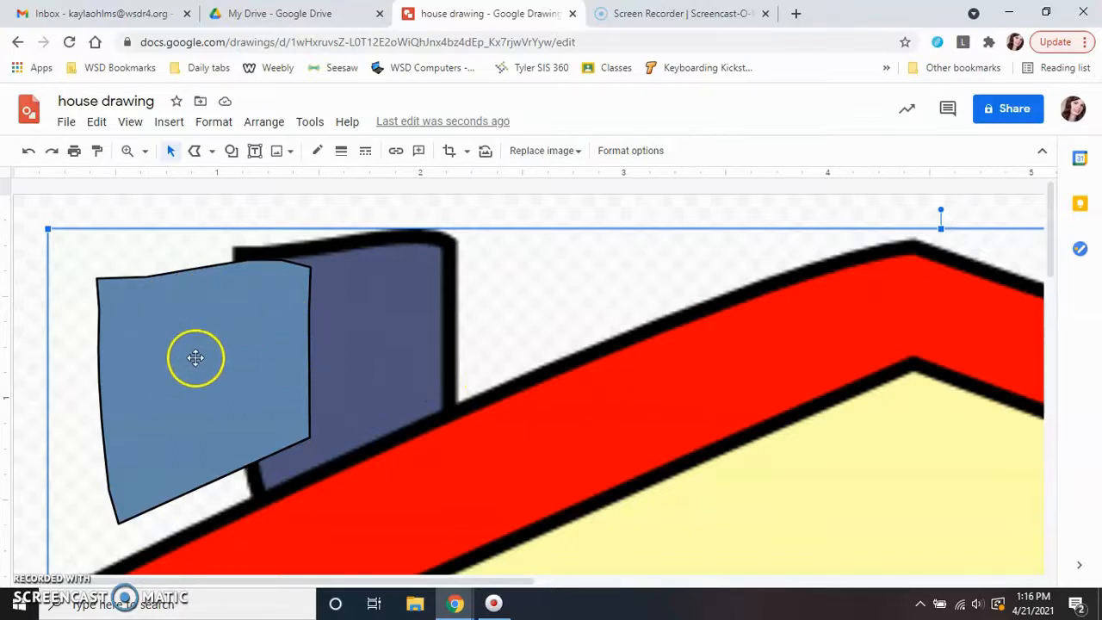
- Set the chimney shape's outline weight to 4 px and deselect the shape
left_click(211, 382)
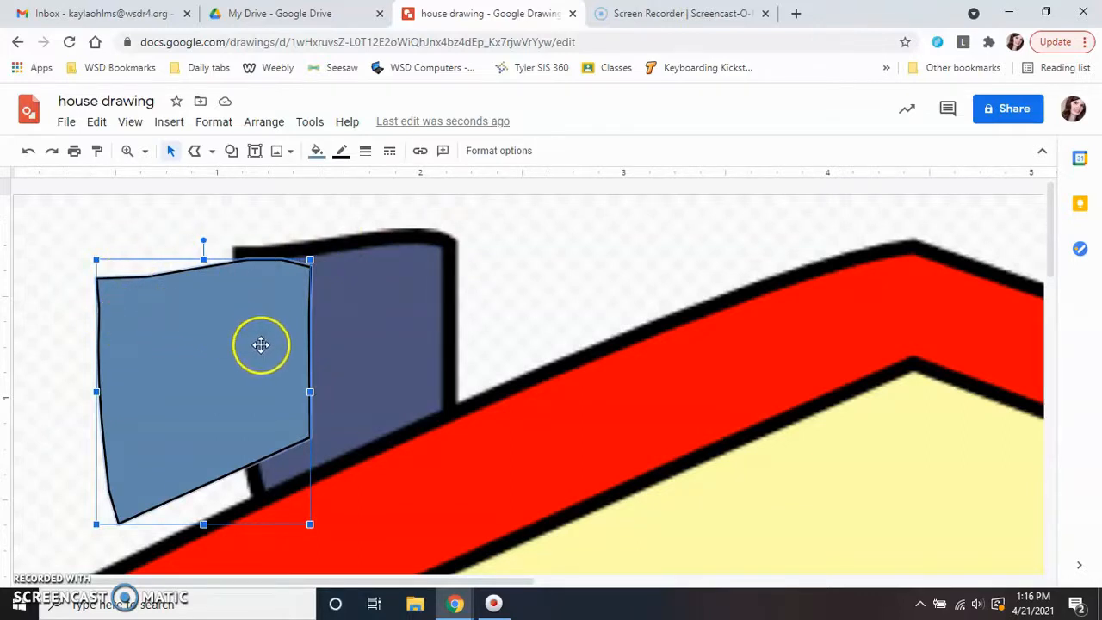
left_click(366, 153)
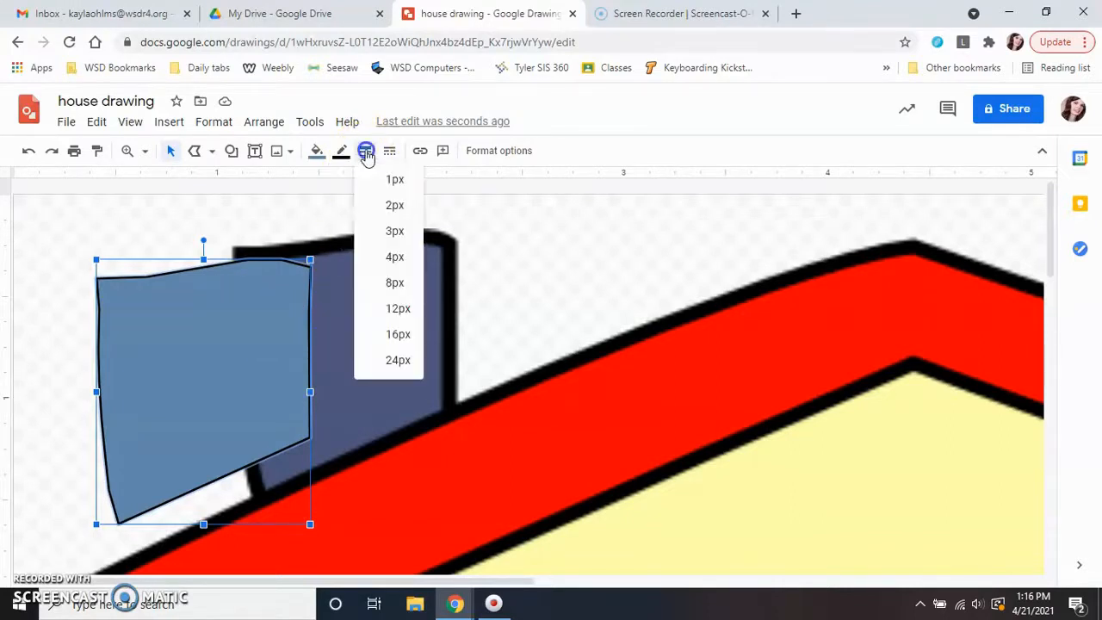
left_click(392, 253)
left_click(496, 293)
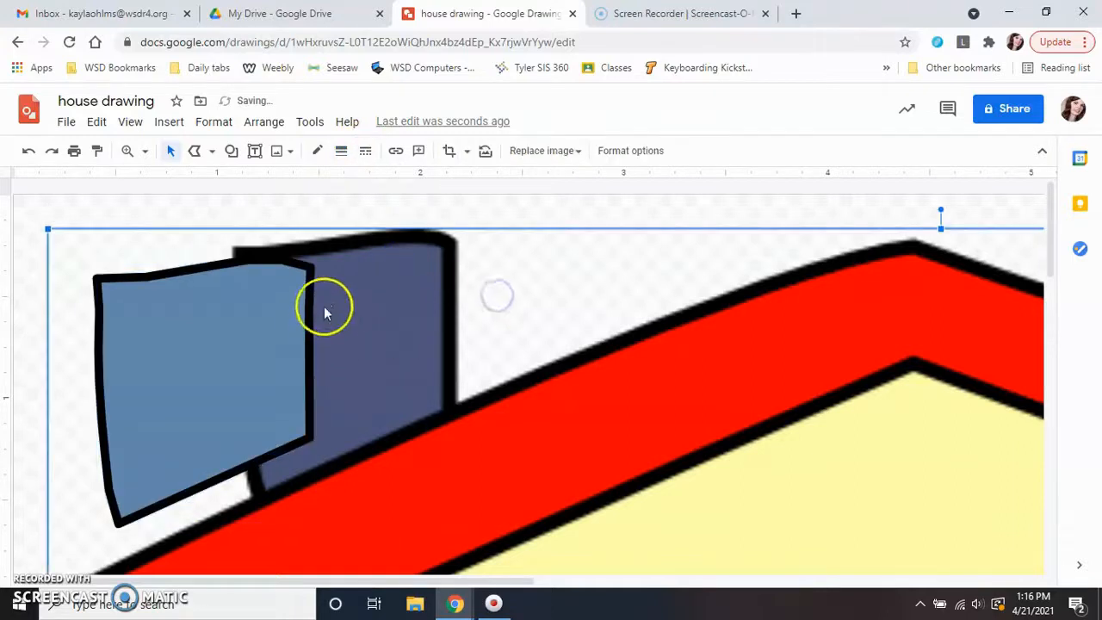
- Try an 8 px outline on the chimney shape and return it to 4 px
left_click(286, 327)
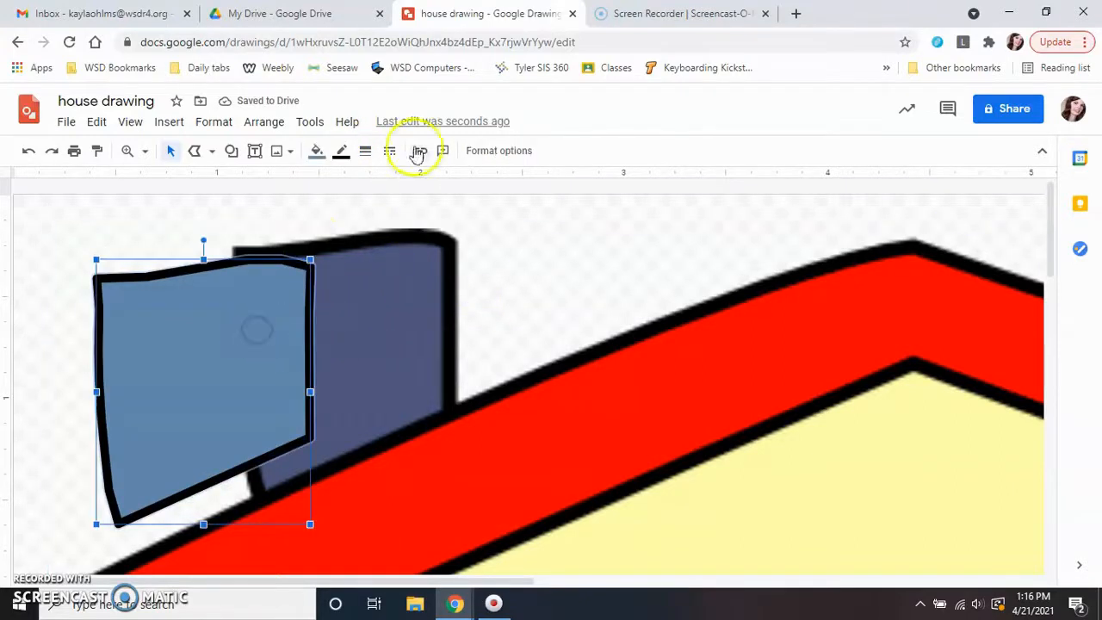
left_click(365, 152)
left_click(382, 286)
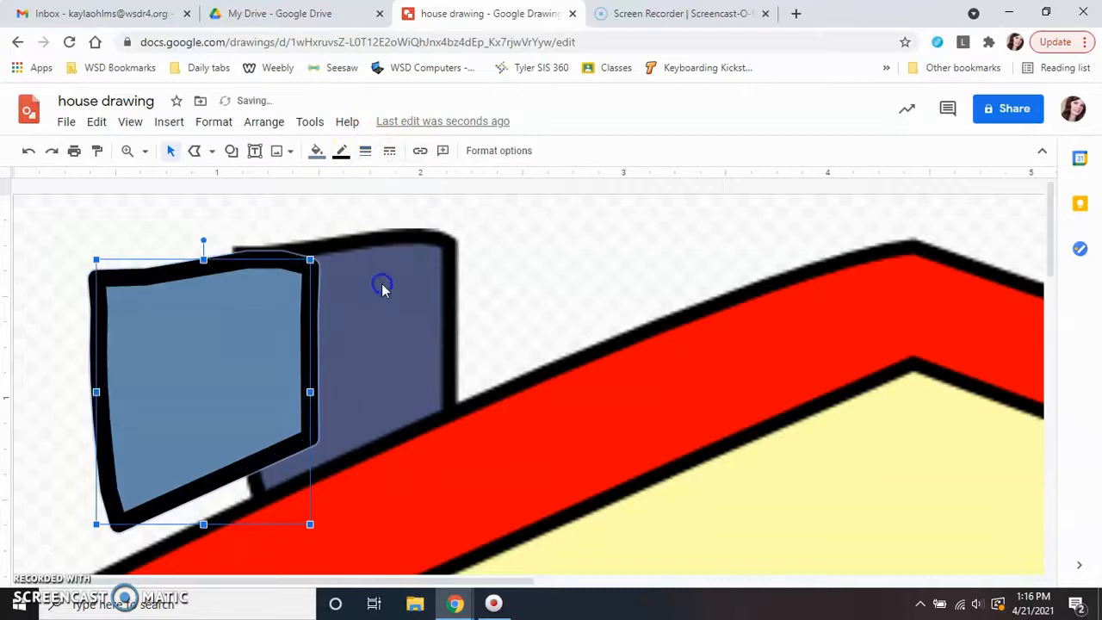
left_click(535, 302)
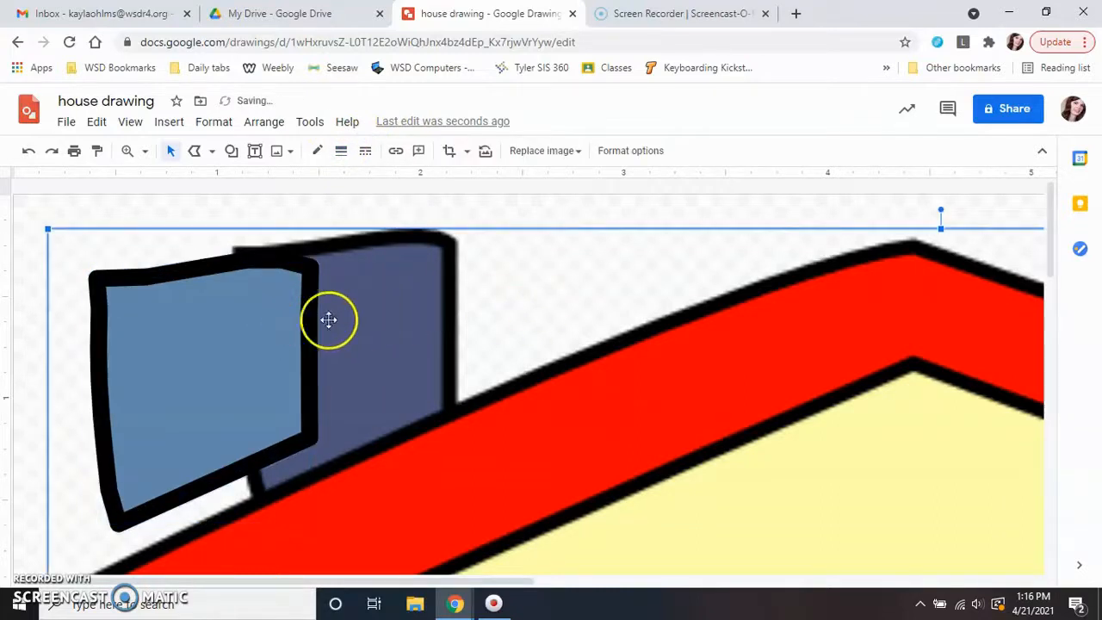
left_click(229, 346)
left_click(366, 152)
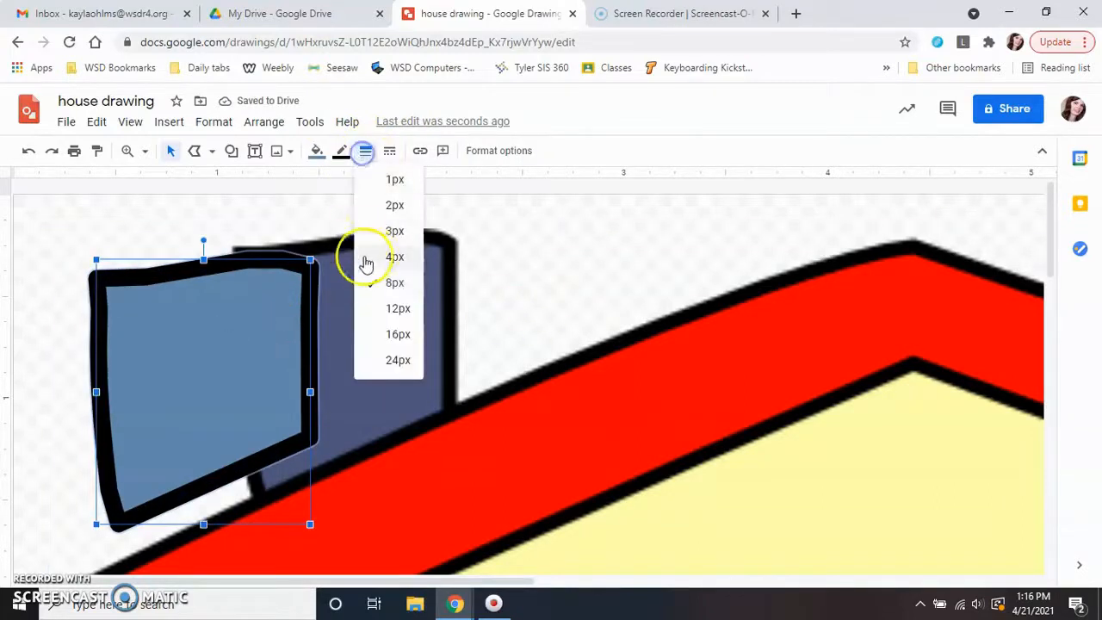
left_click(370, 259)
left_click(476, 330)
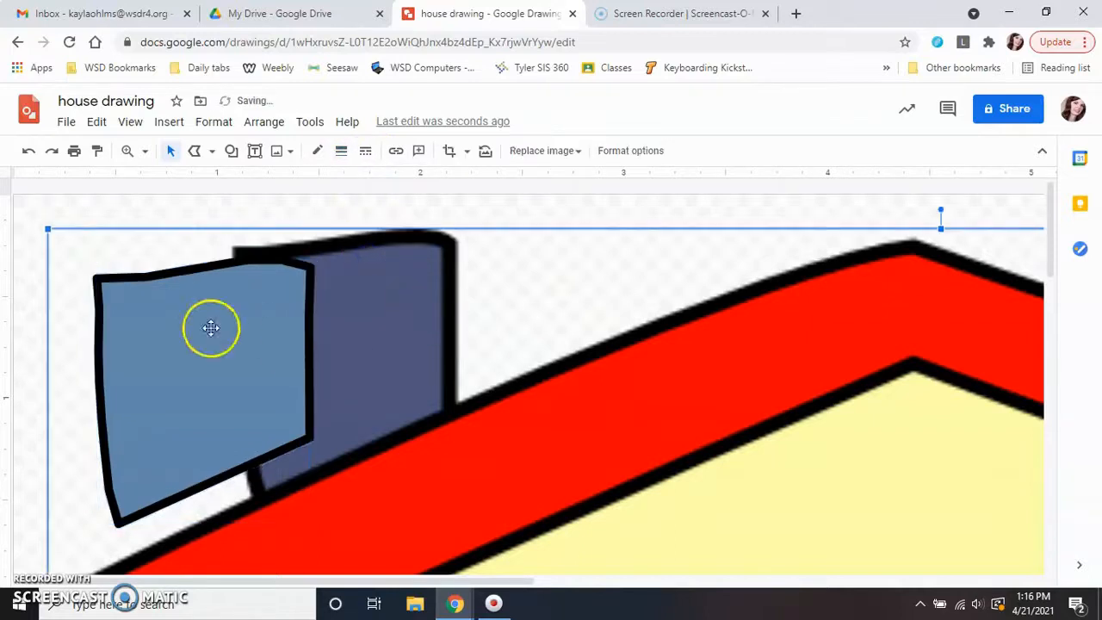
- Move the blue shape back over the chimney in the picture, aligning it with the original outline
left_click(196, 370)
left_click_drag(162, 303, 304, 293)
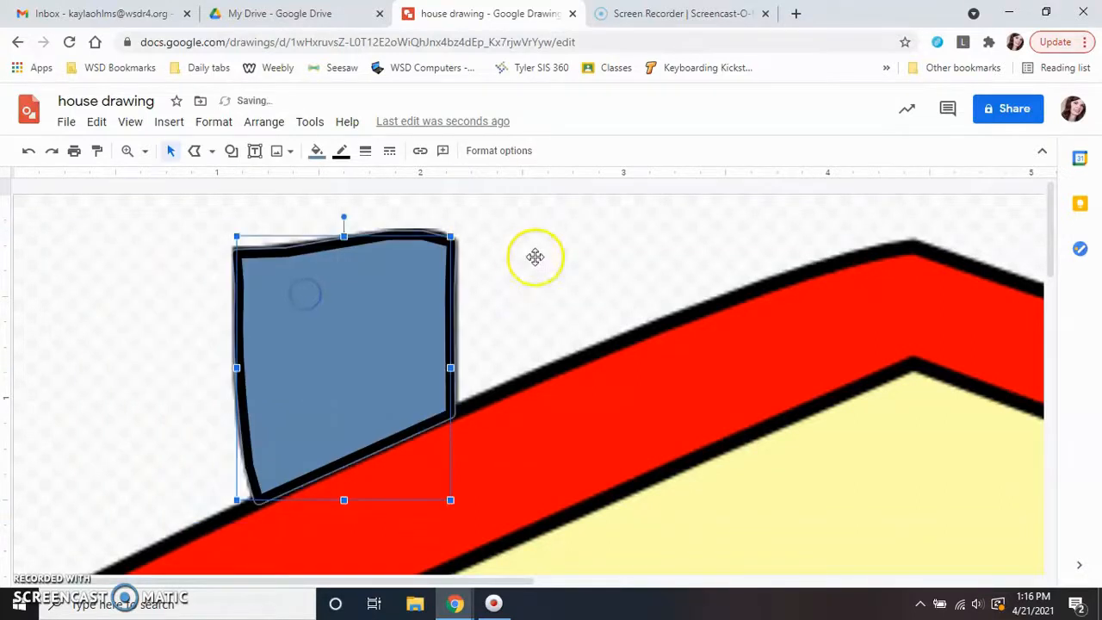
left_click(533, 255)
- Fit the whole house drawing in the view, return to the Select tool and clear the selection
left_click(127, 153)
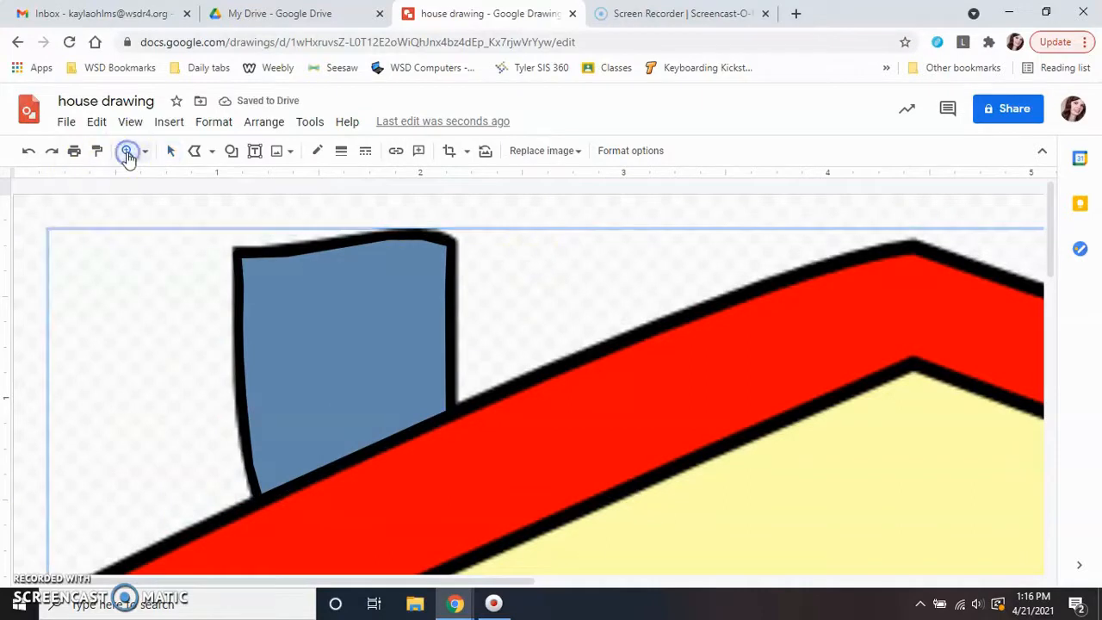
left_click(146, 154)
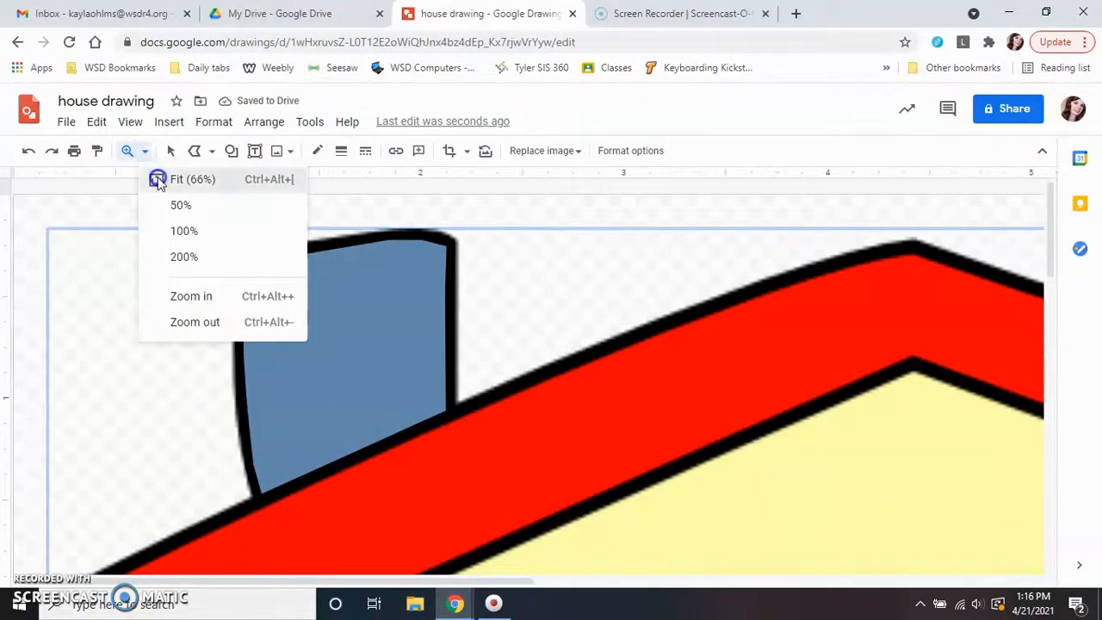
left_click(158, 181)
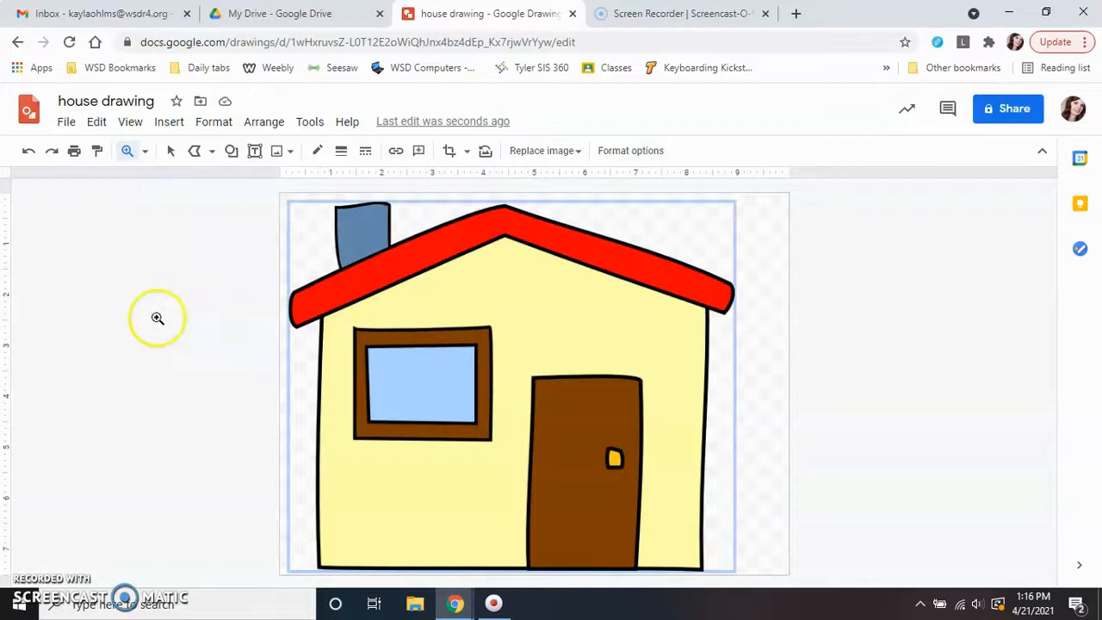
left_click(157, 318)
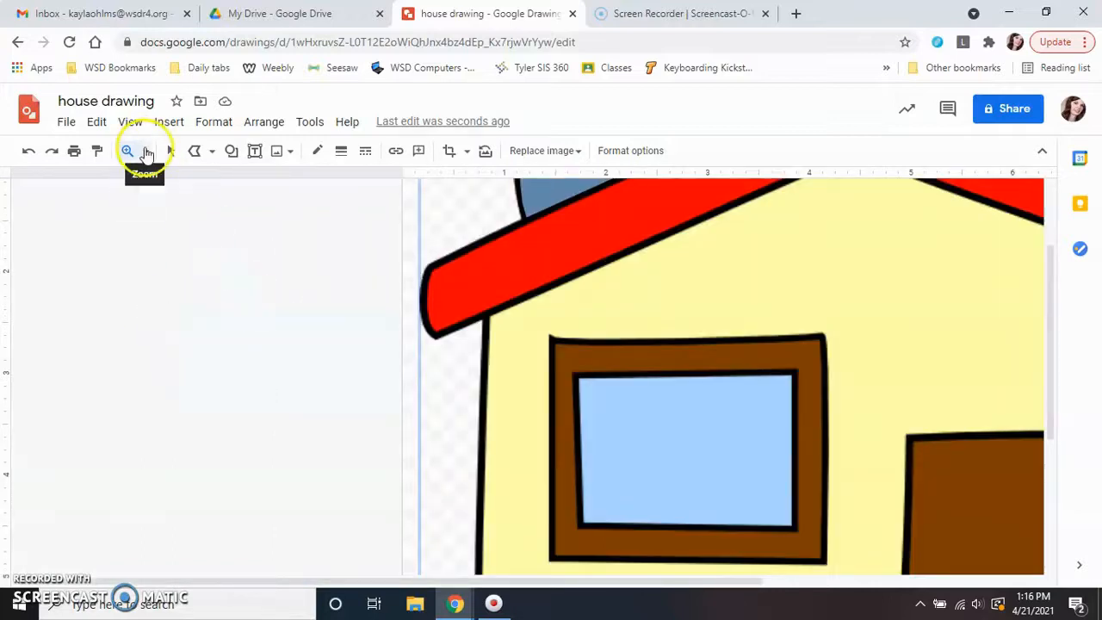
left_click(146, 152)
left_click(177, 179)
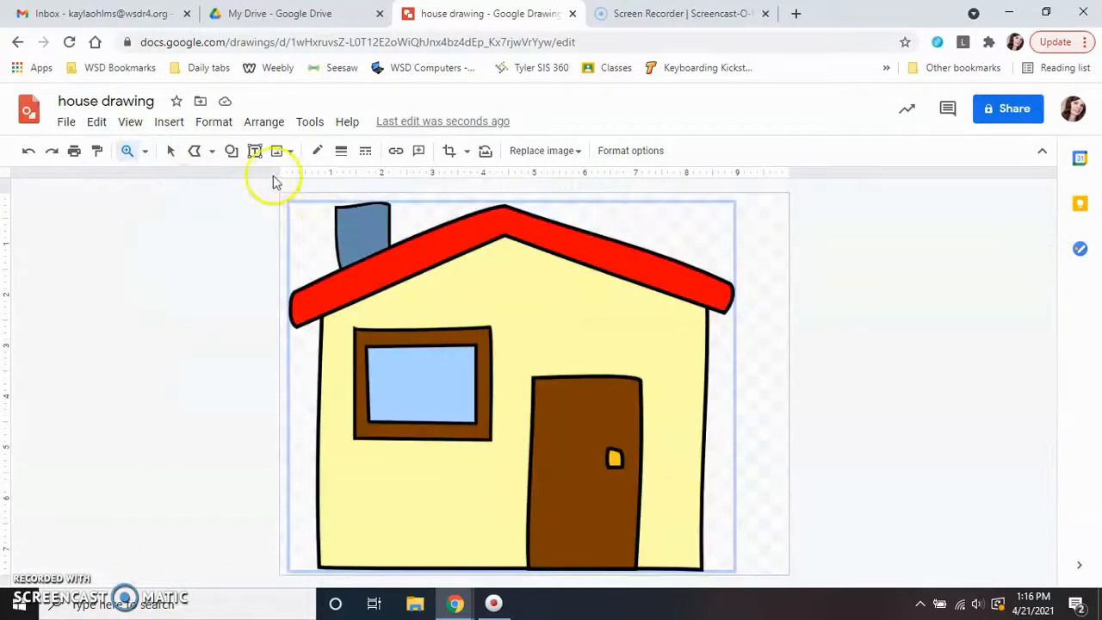
left_click(172, 151)
left_click(217, 250)
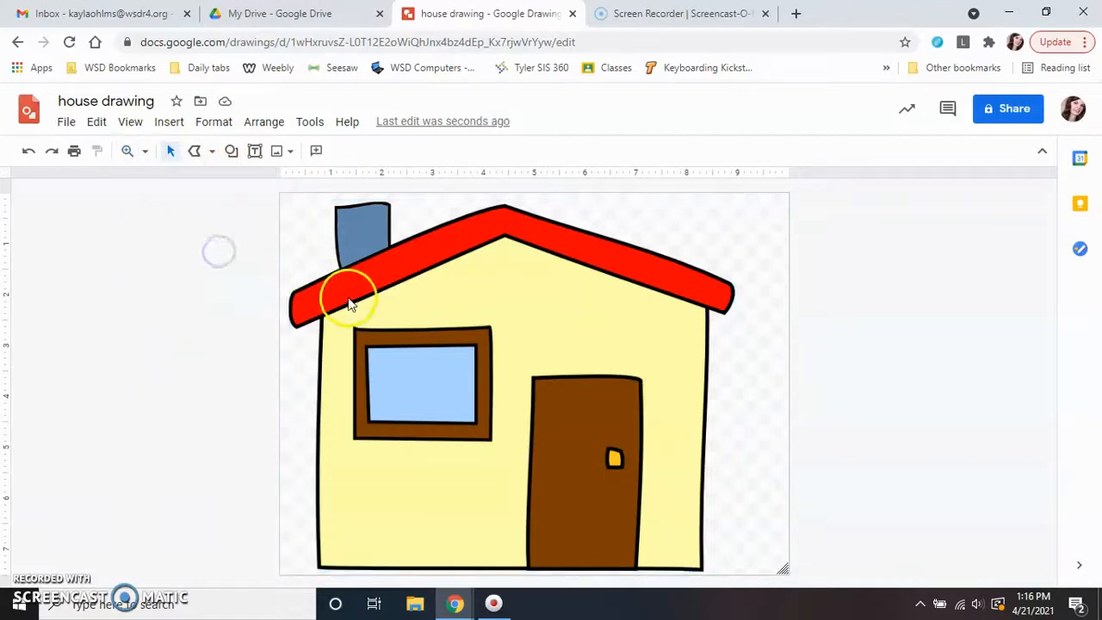